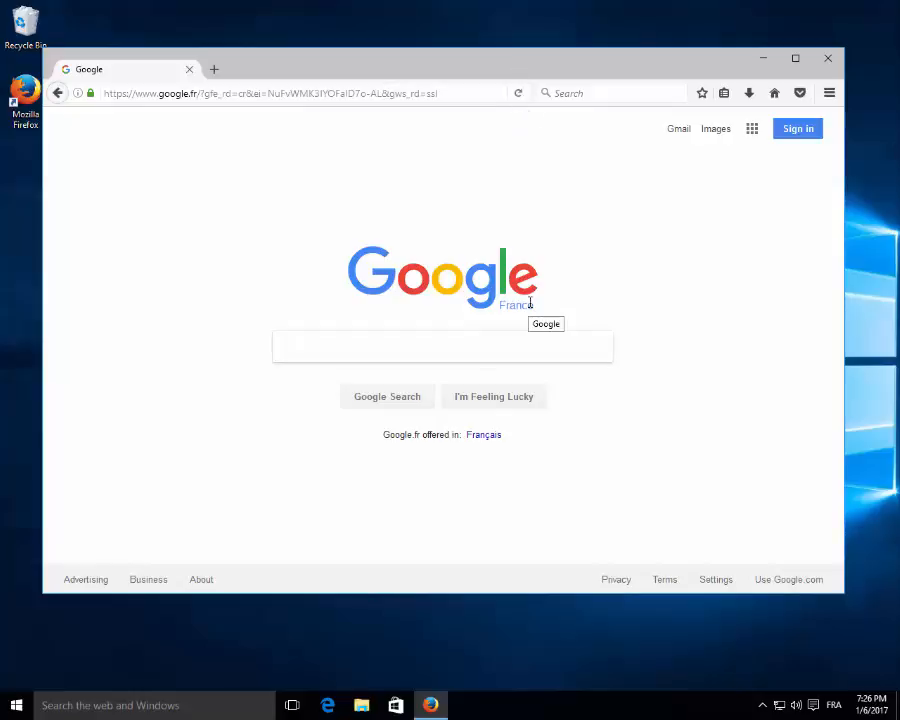
click(468, 93)
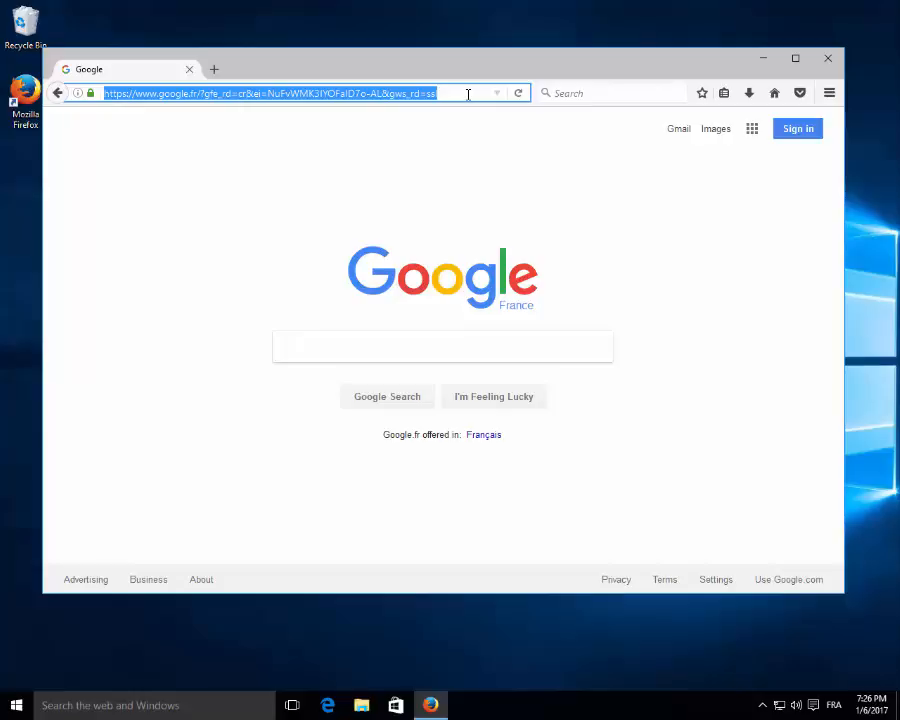
text(http)
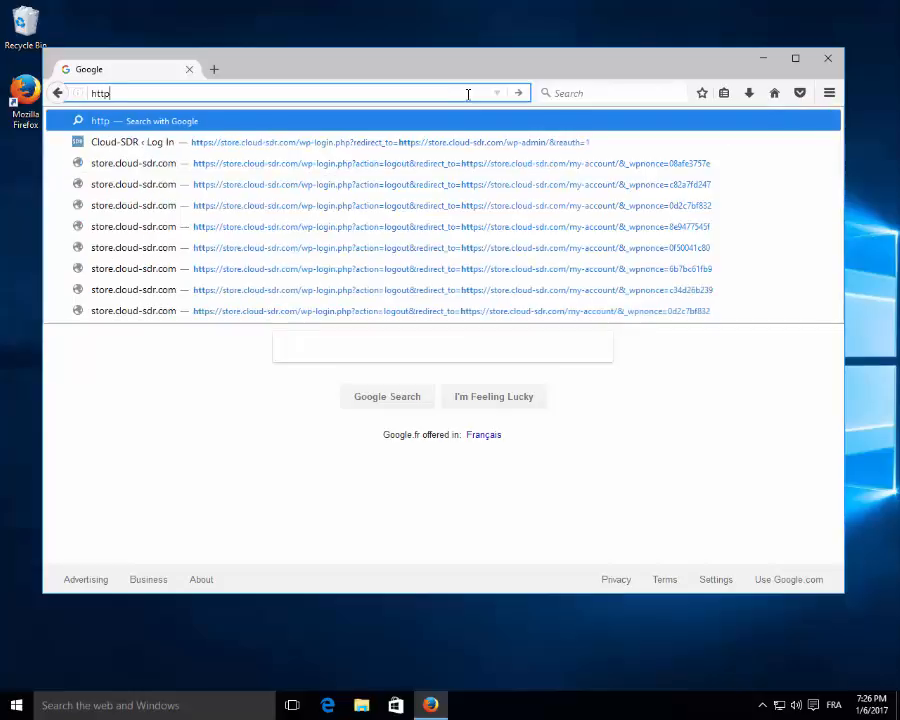
text(://loc)
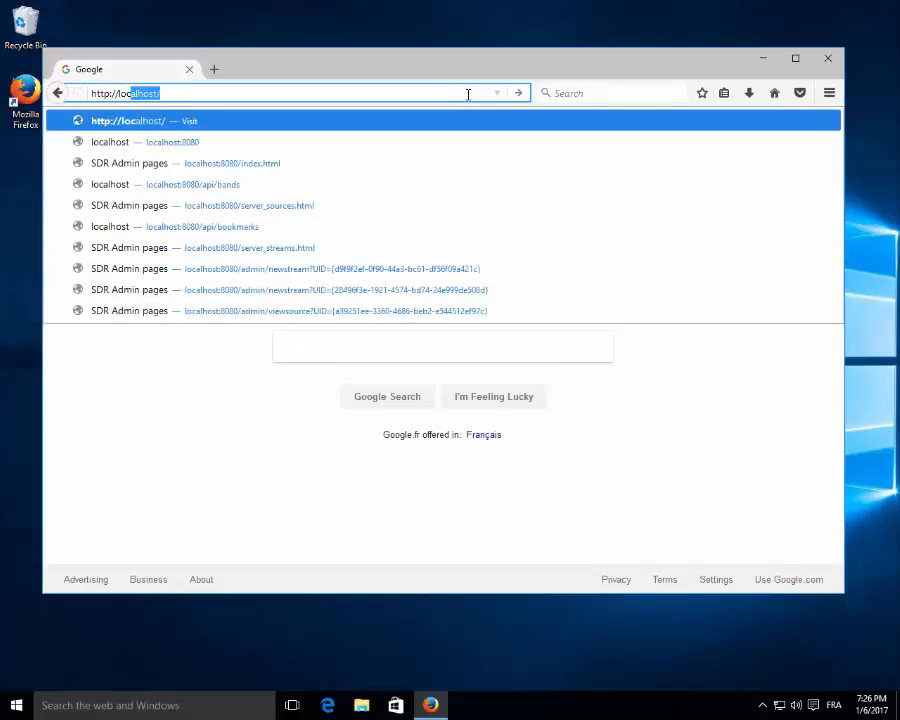
text(alhost)
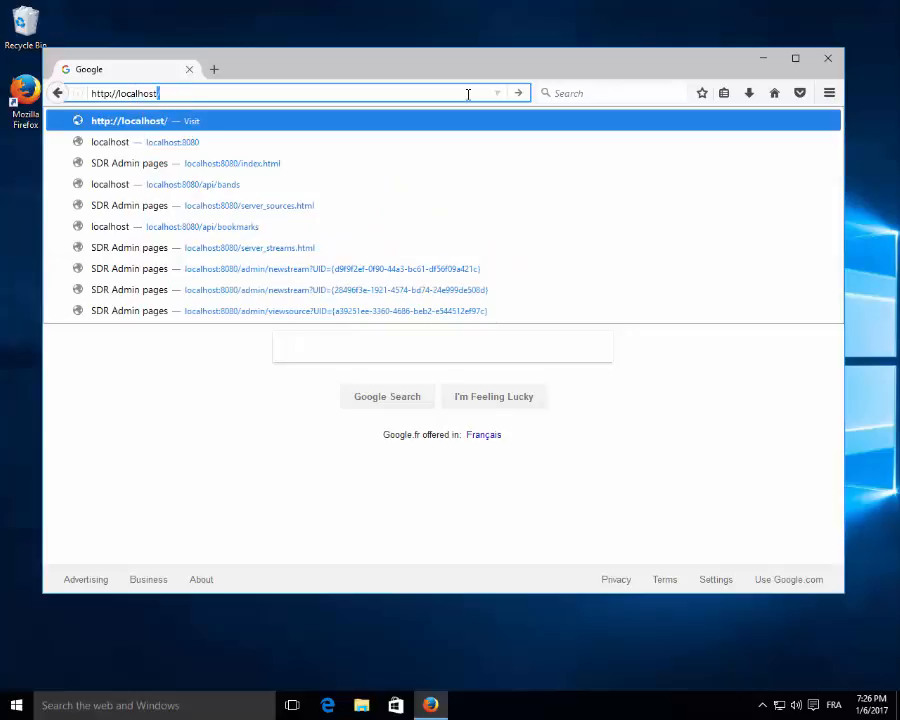
text(:8080/)
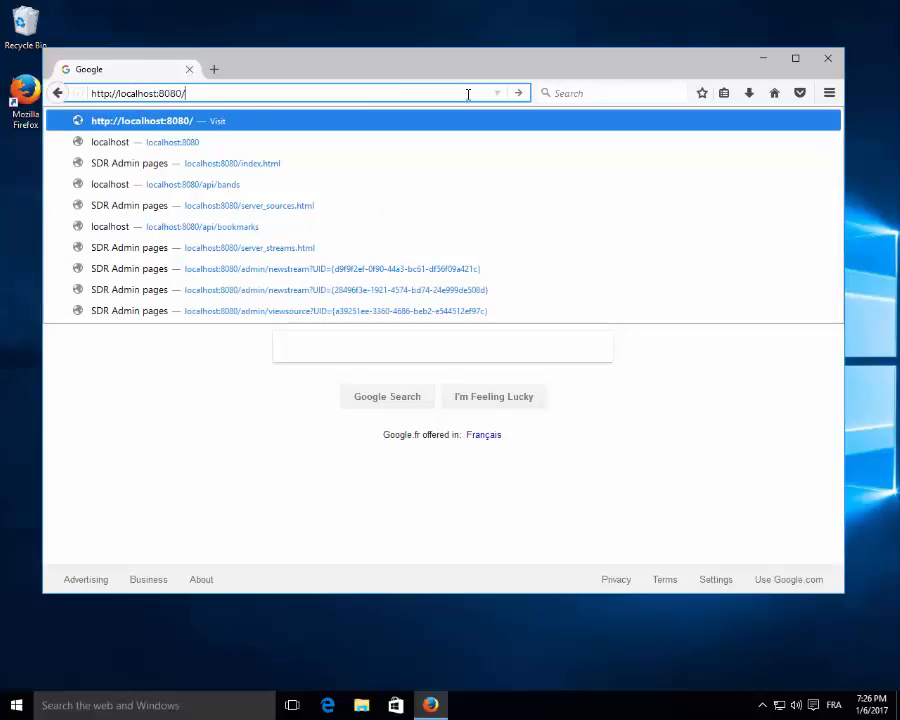
key(Return)
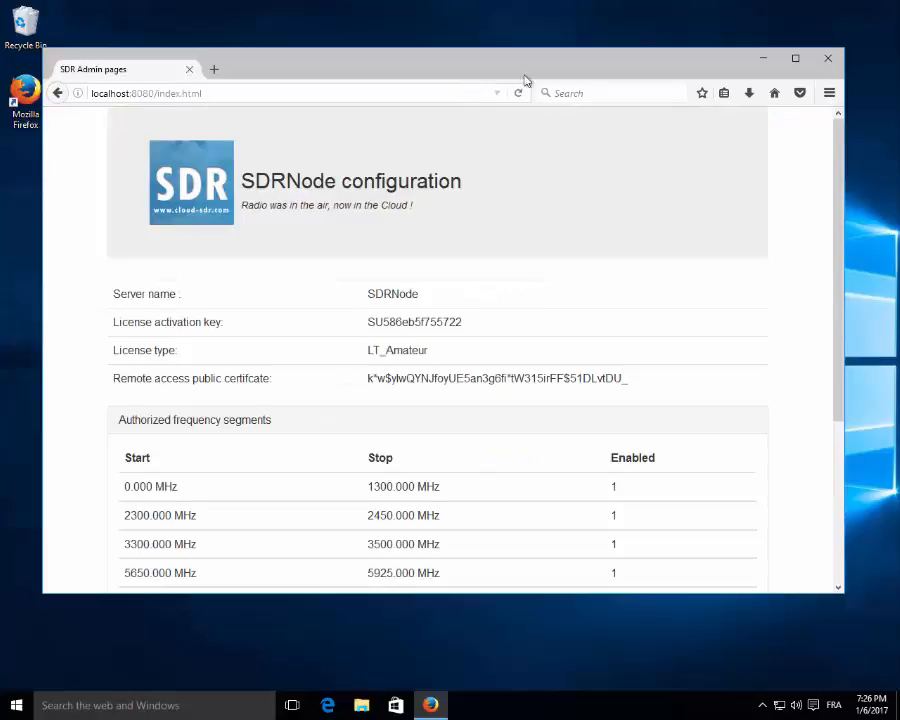
Maximize the window and highlight the server name, licence key and remote access public certificate.
click(795, 58)
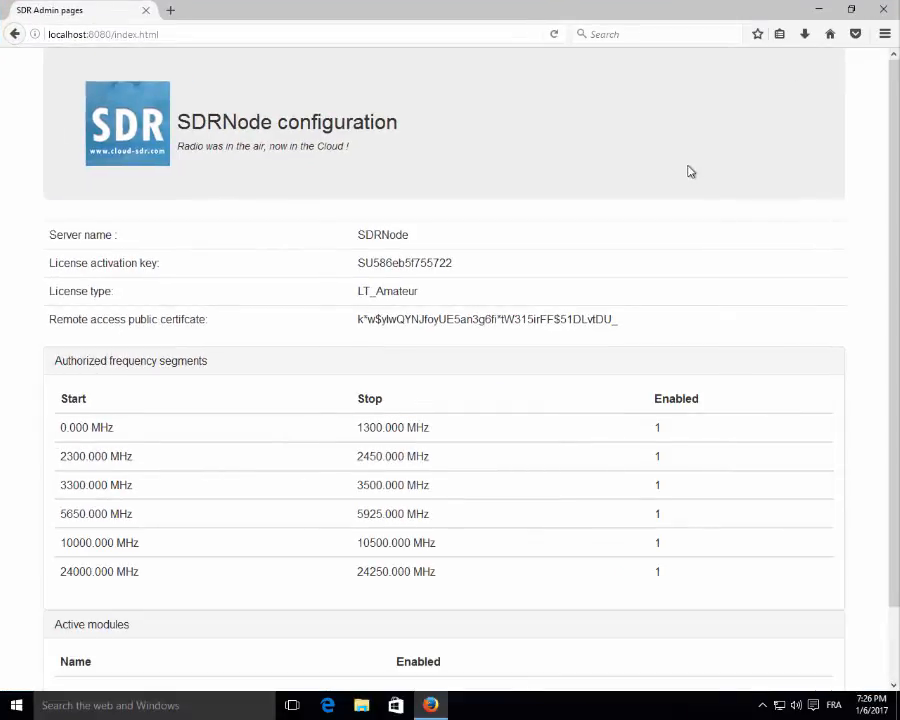
double_click(376, 234)
double_click(370, 262)
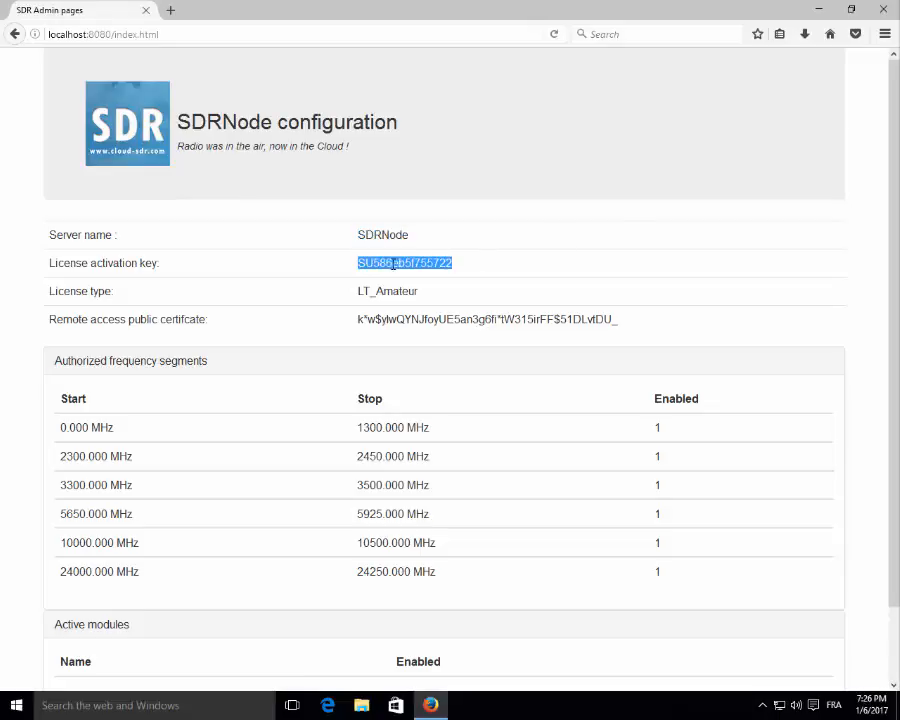
scroll(430, 284, down, 3)
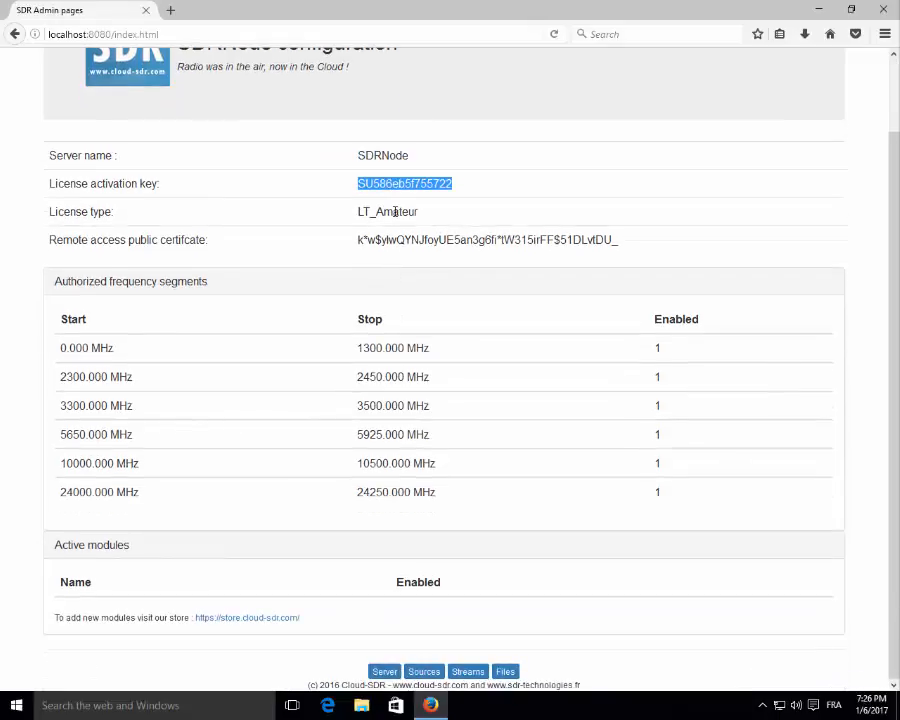
click(403, 239)
double_click(401, 239)
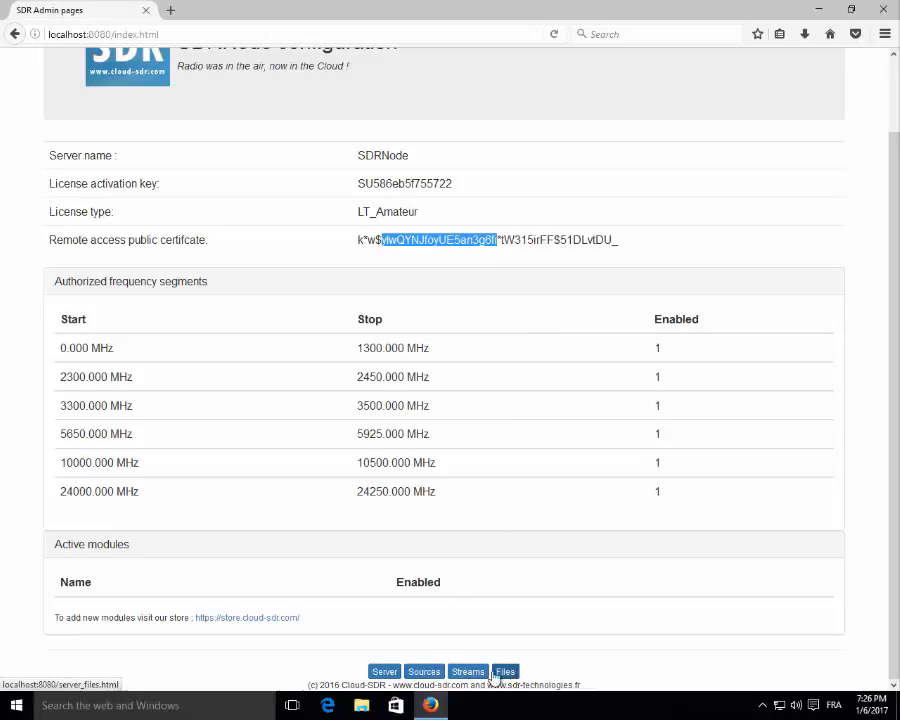
click(385, 672)
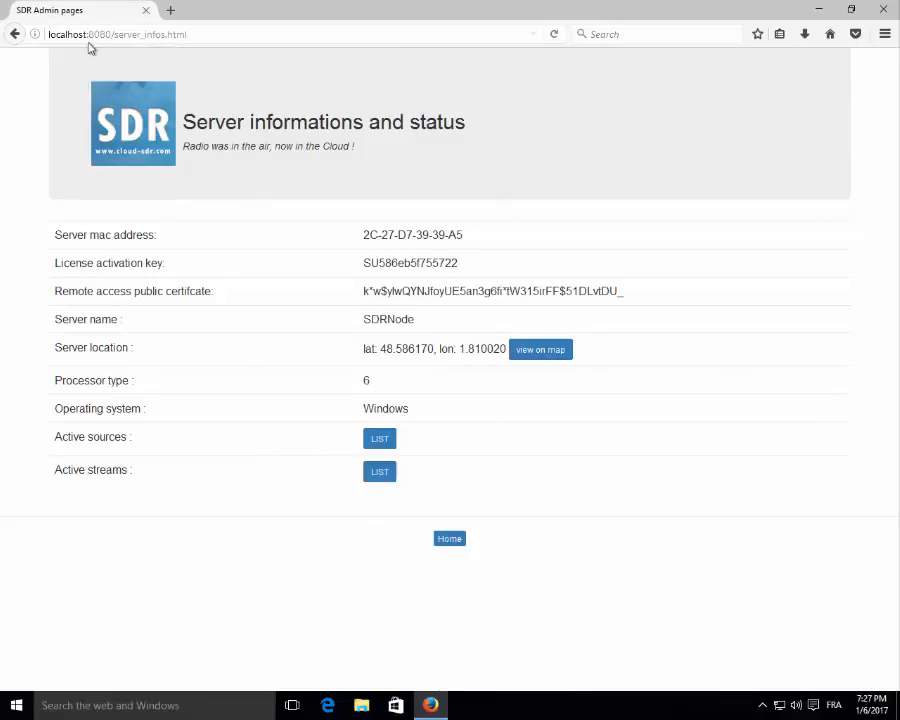
click(15, 35)
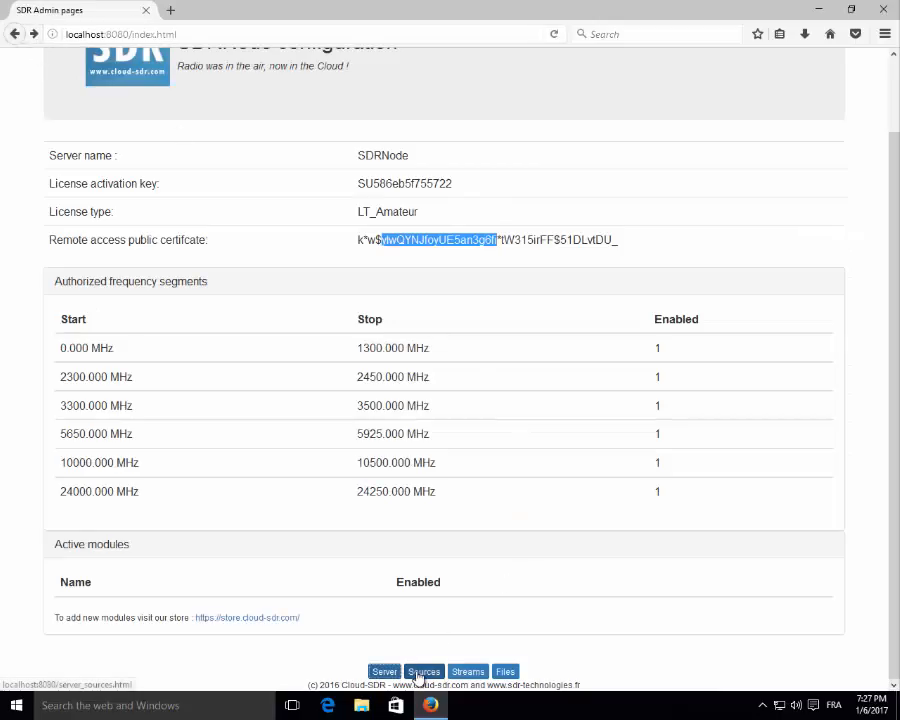
click(424, 672)
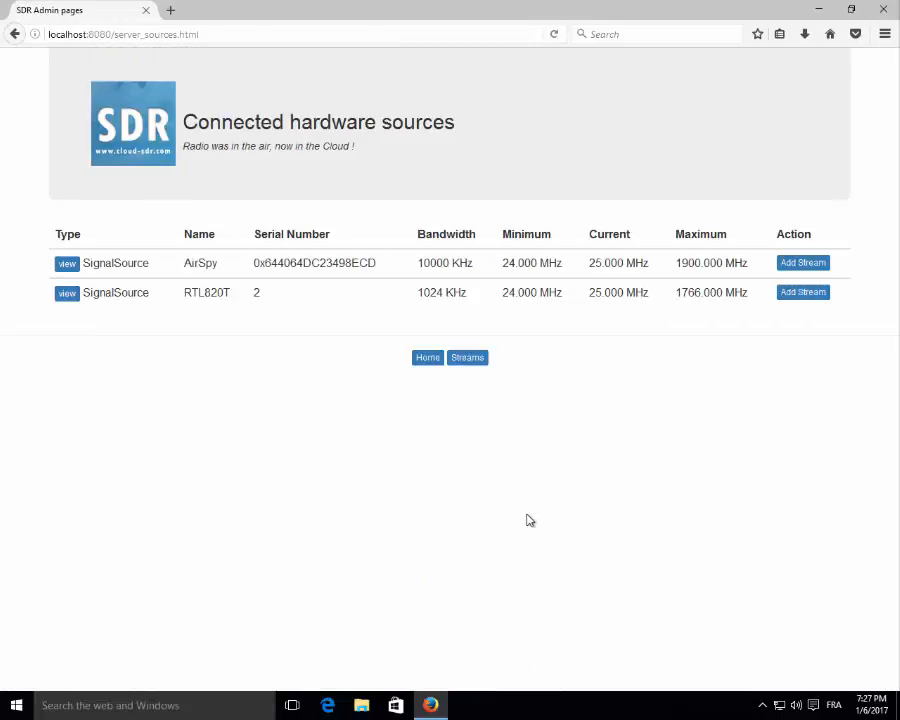
click(428, 359)
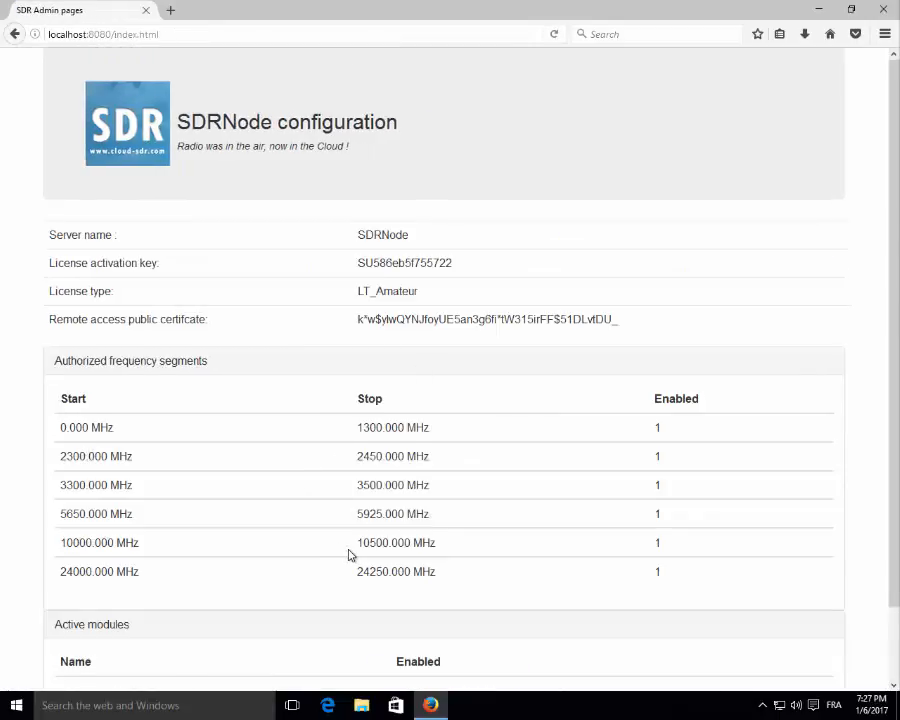
scroll(349, 552, down, 2)
click(470, 672)
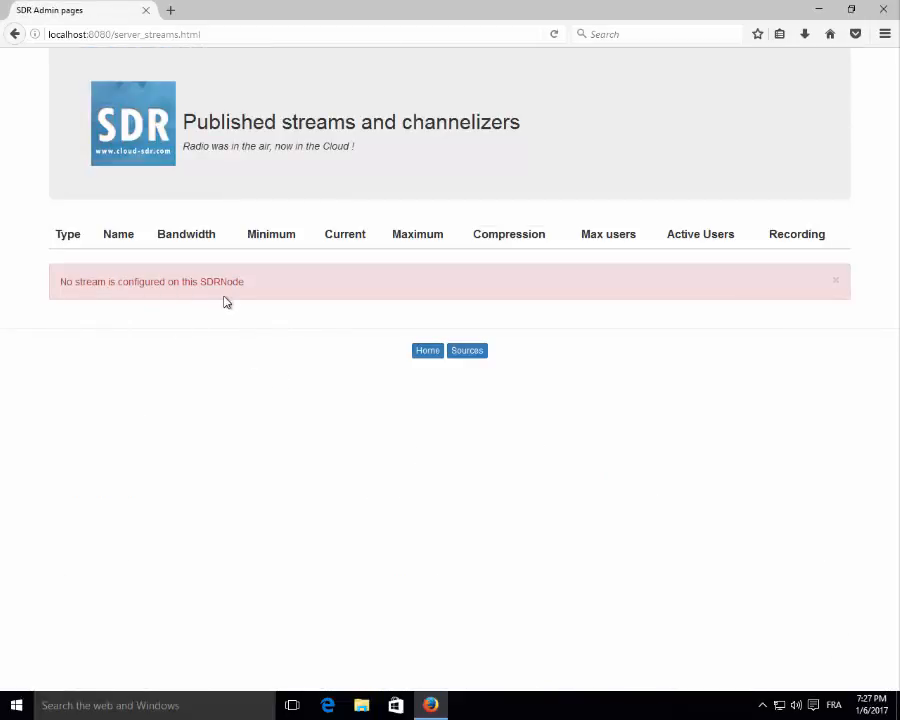
click(424, 353)
scroll(495, 625, down, 3)
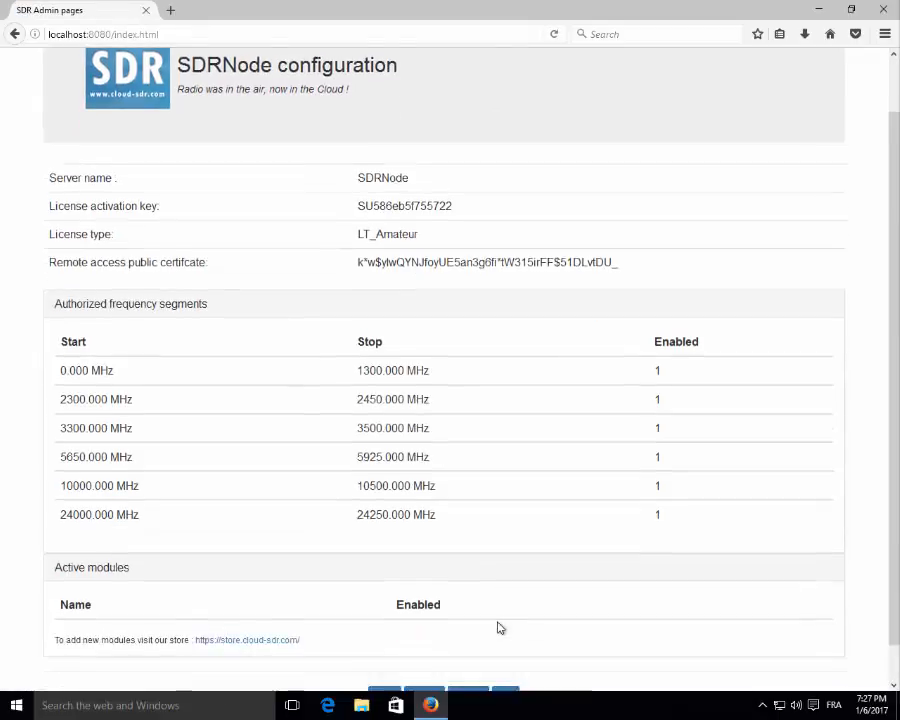
click(512, 671)
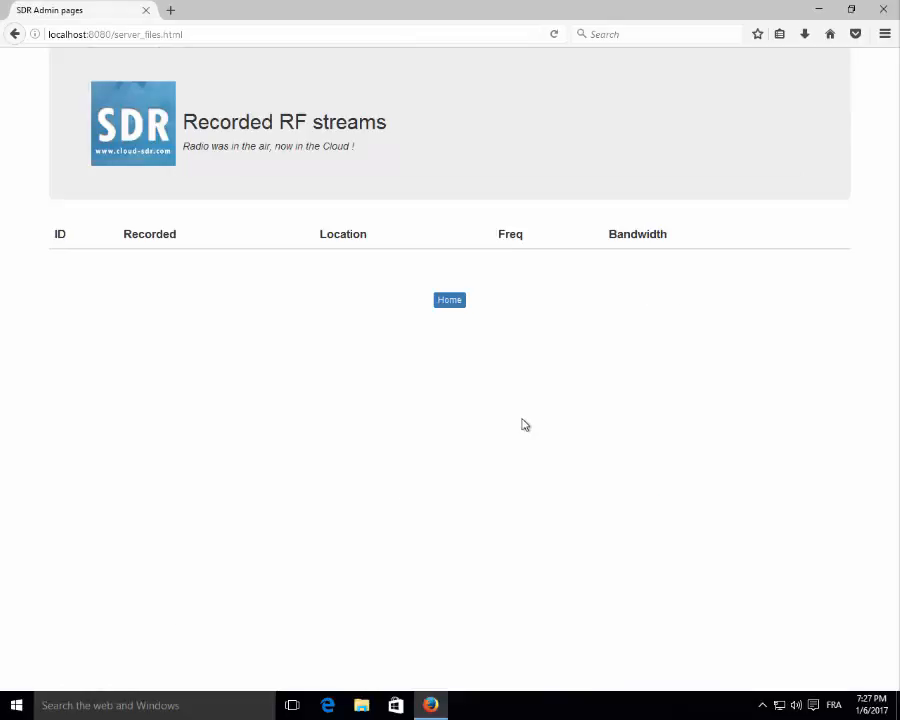
click(452, 302)
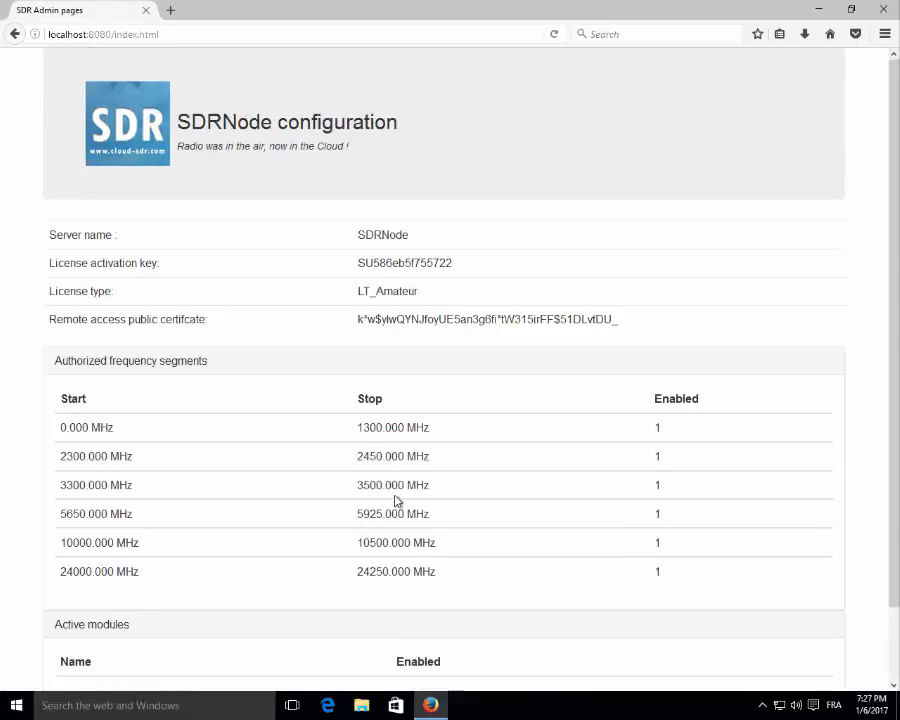
scroll(452, 498, down, 2)
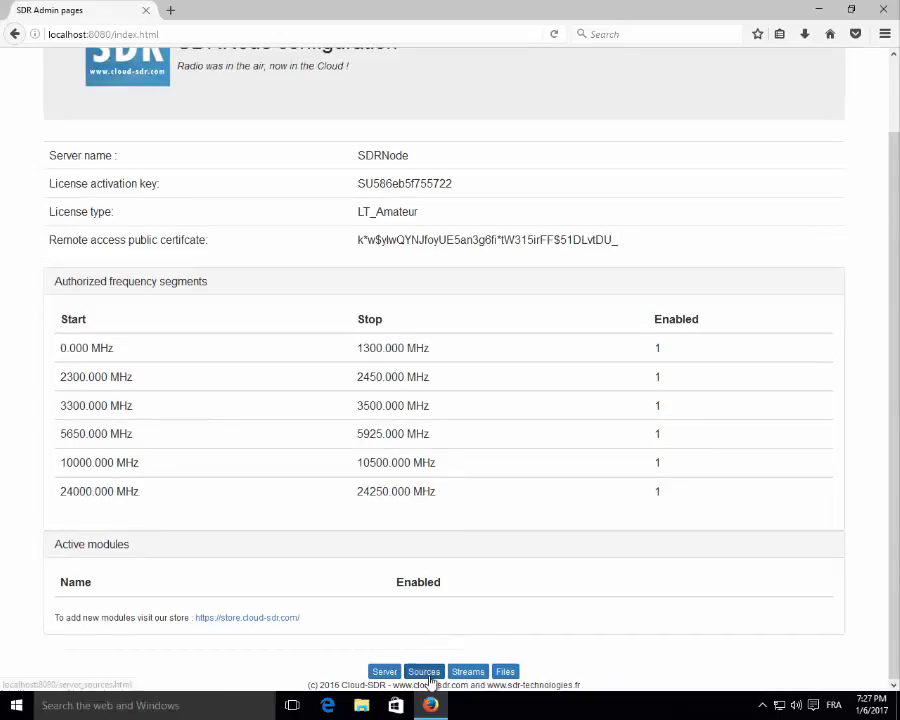
Show the connected hardware sources and highlight the RTL820T's 1024 KHz bandwidth and frequency limits.
click(425, 673)
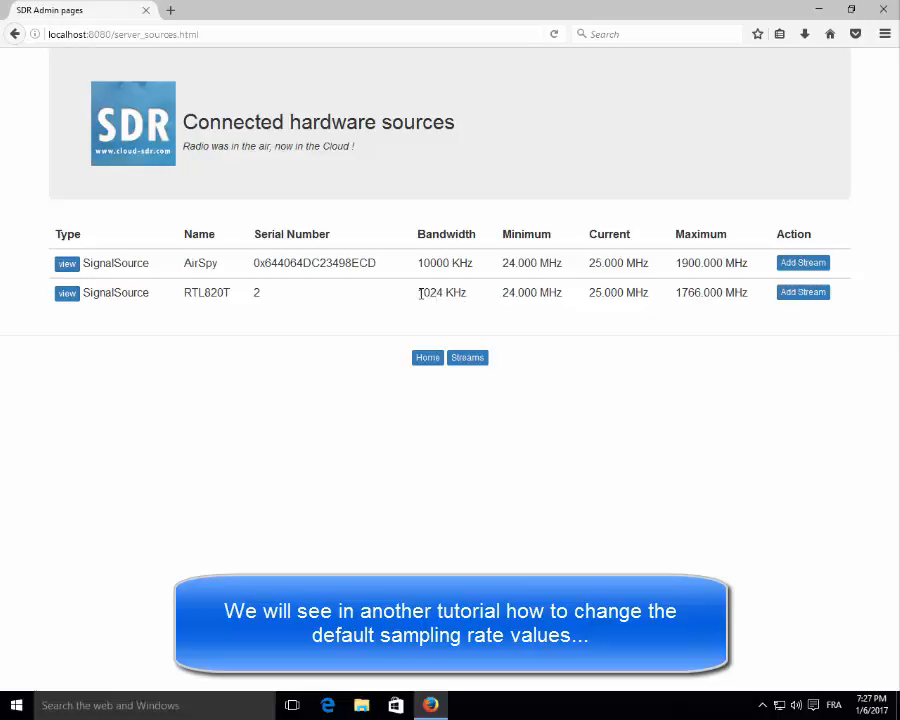
drag(419, 292, 472, 300)
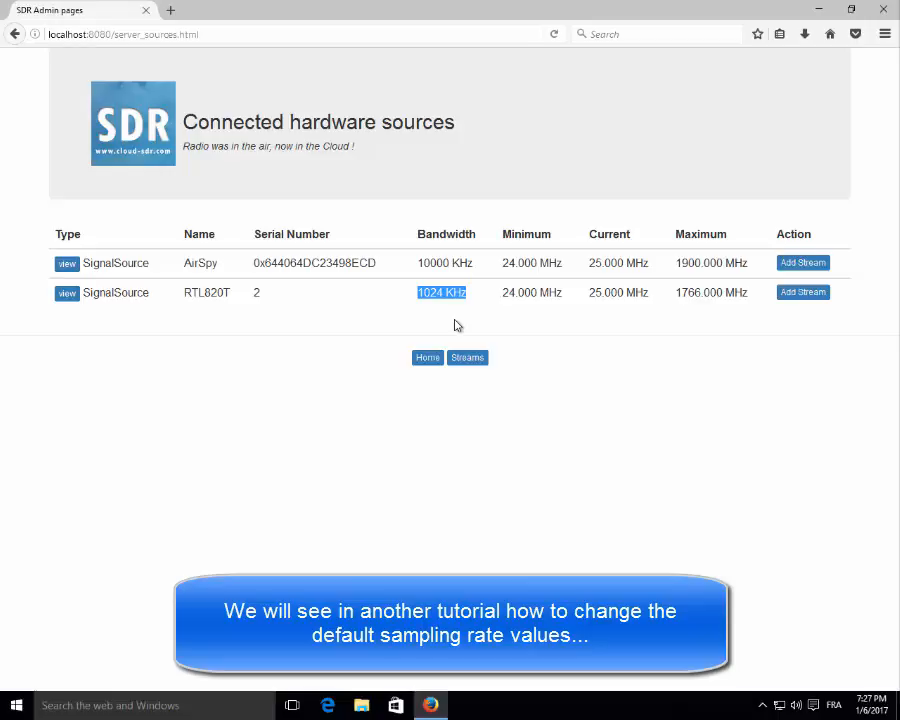
drag(512, 292, 824, 310)
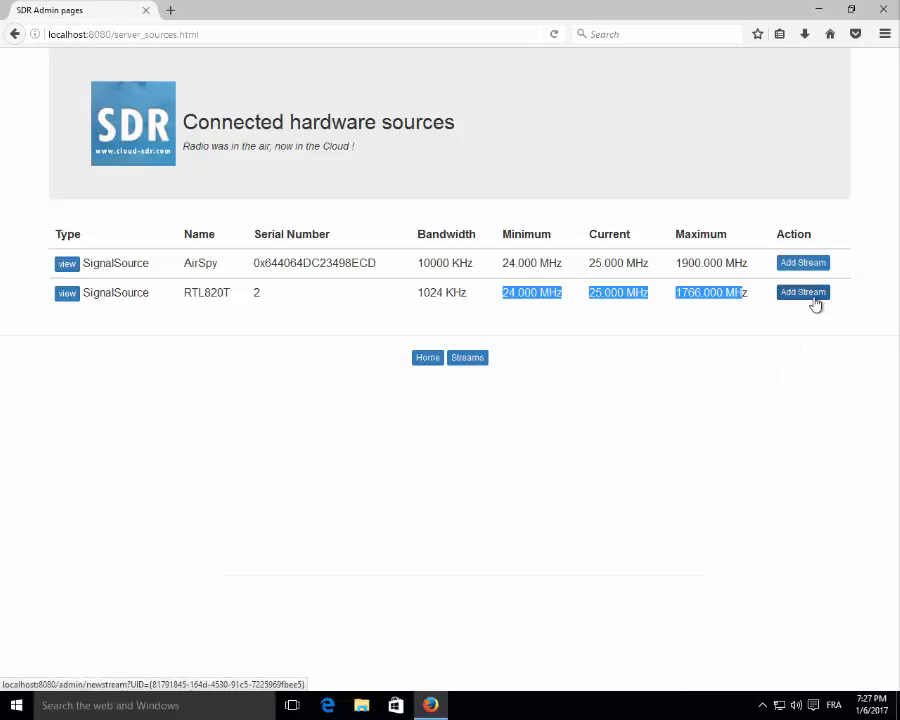
Start a new stream from the RTL820T and name it DEMORTL.
click(813, 298)
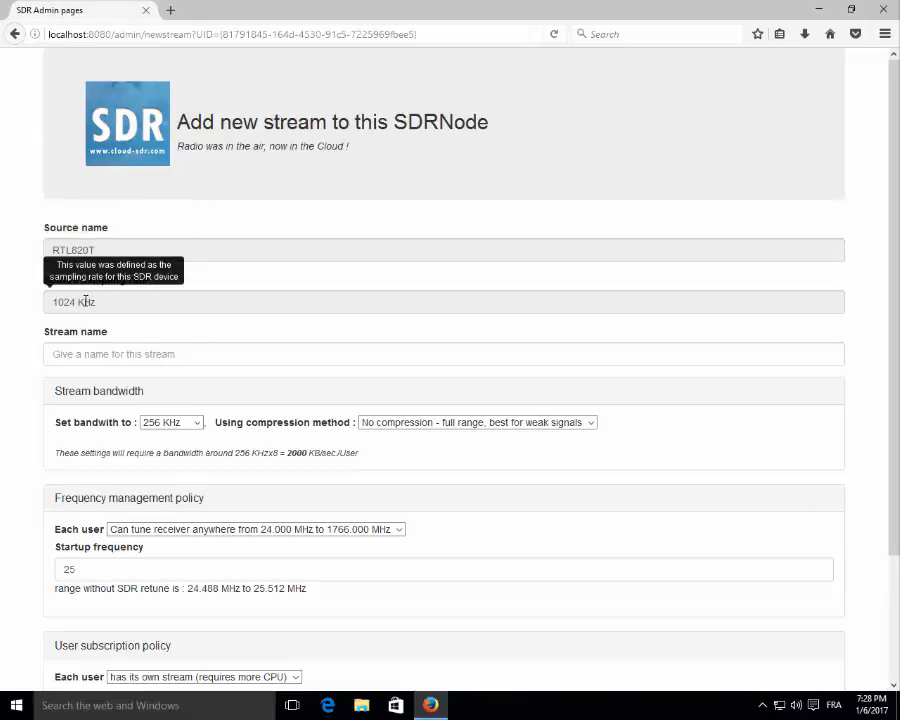
click(85, 353)
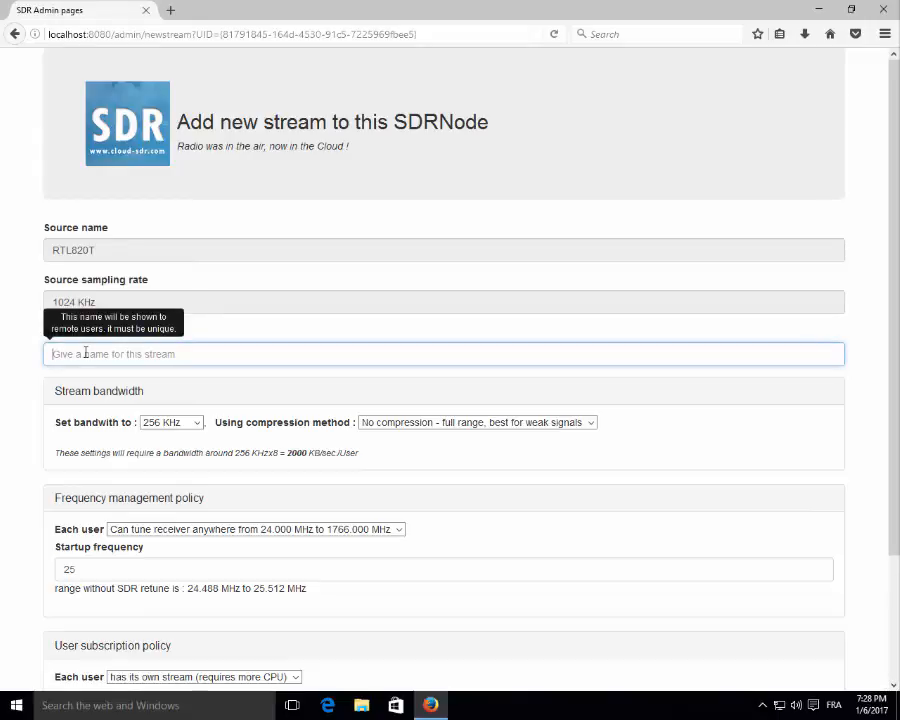
text(DEMORTL)
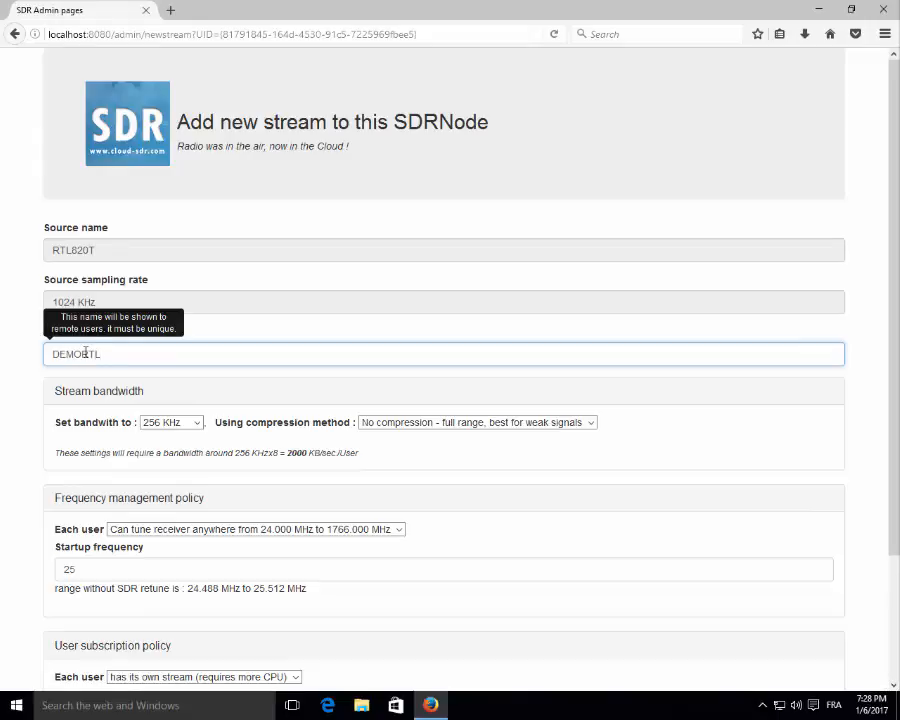
scroll(175, 362, down, 3)
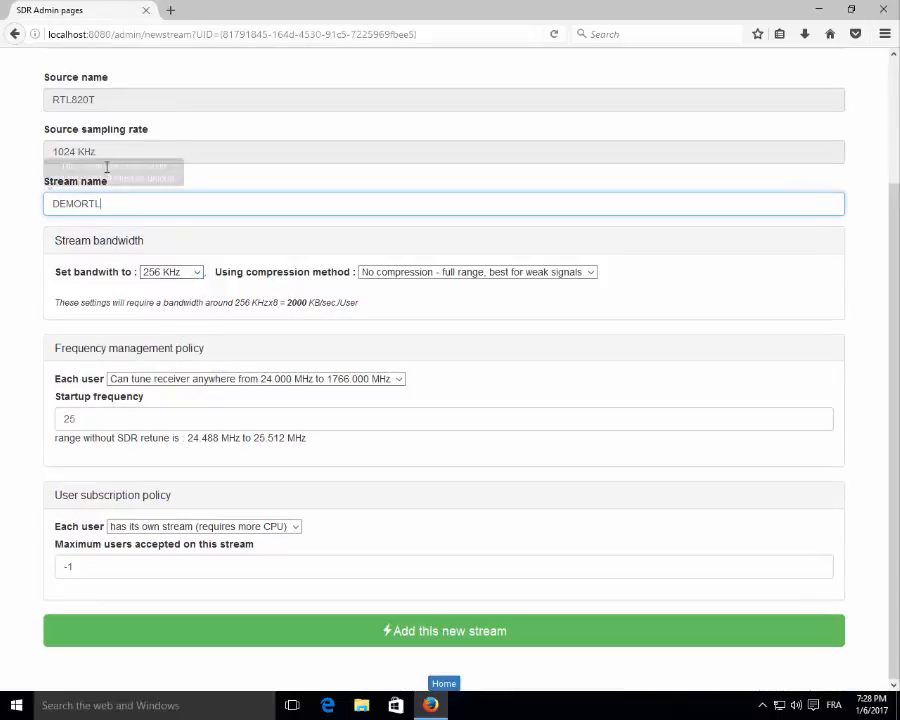
Set the stream bandwidth to 128 KHz and compression to '8 bits - auto dynamic range'.
mouse_move(84, 153)
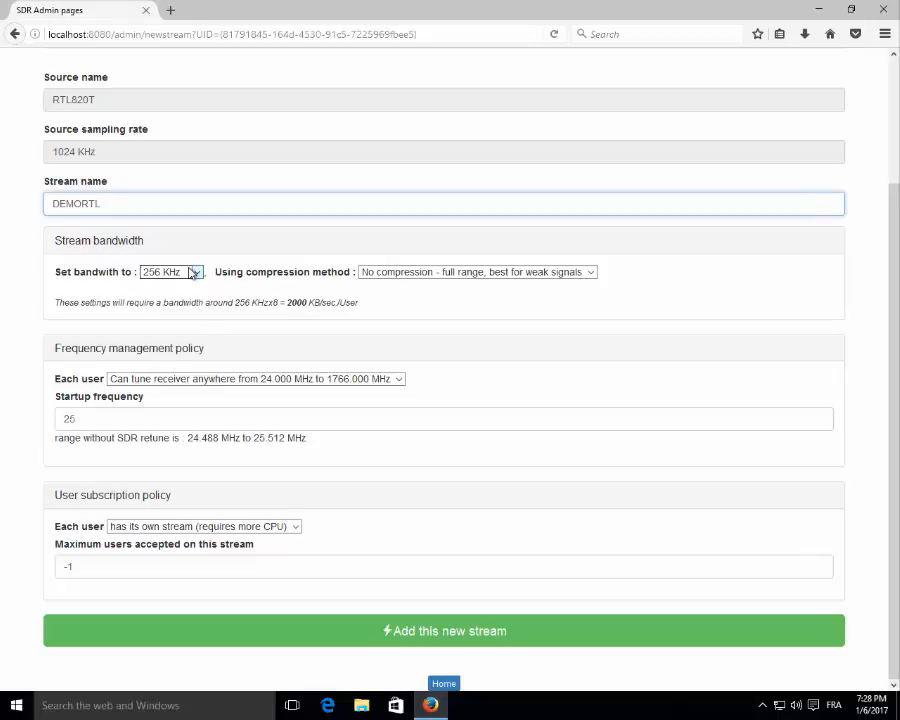
click(193, 272)
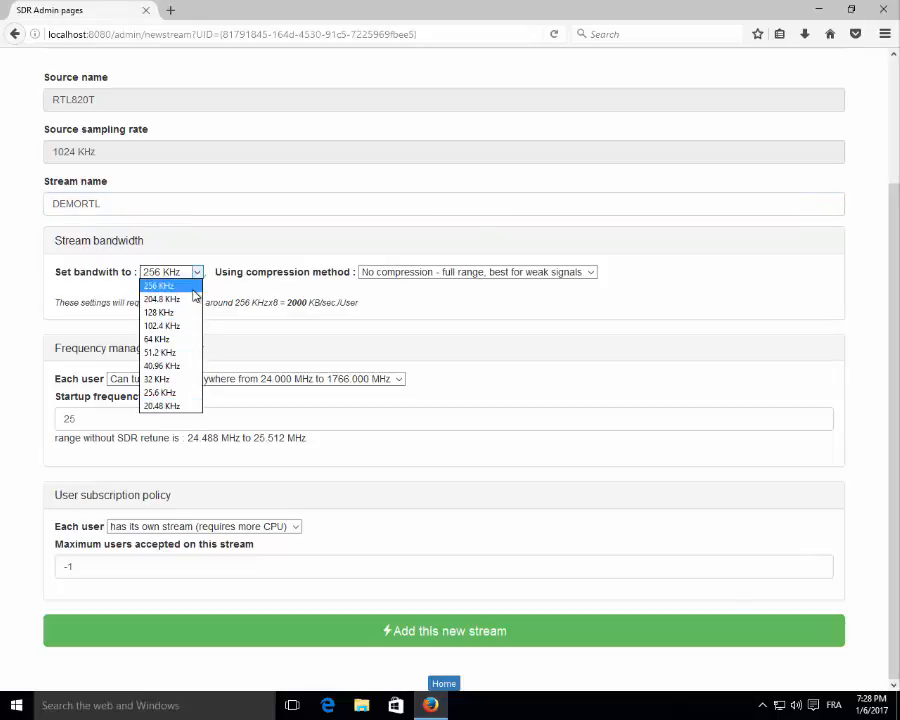
click(173, 314)
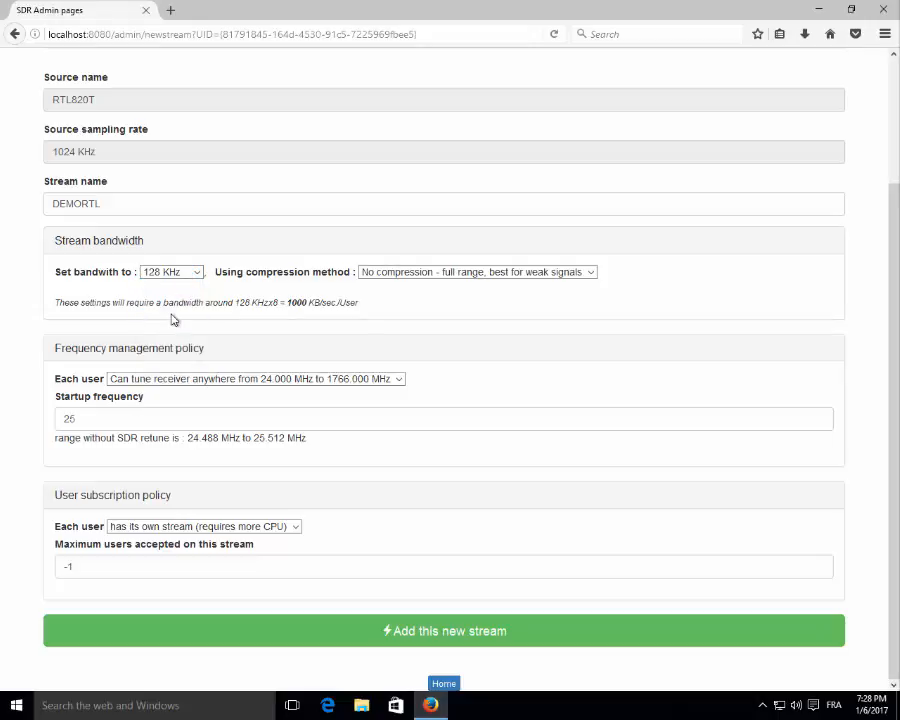
click(170, 272)
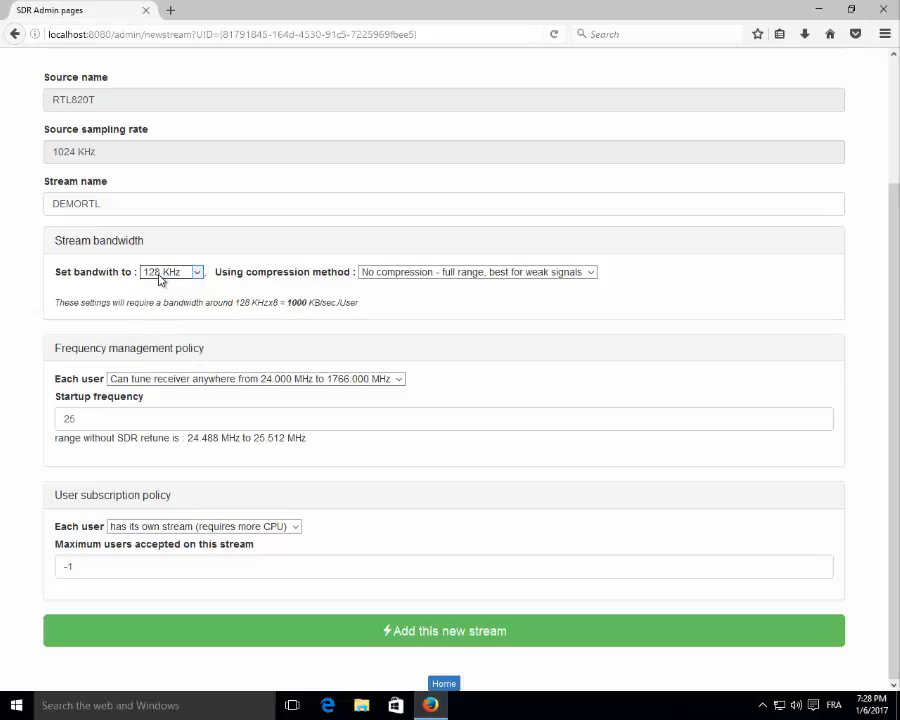
click(175, 338)
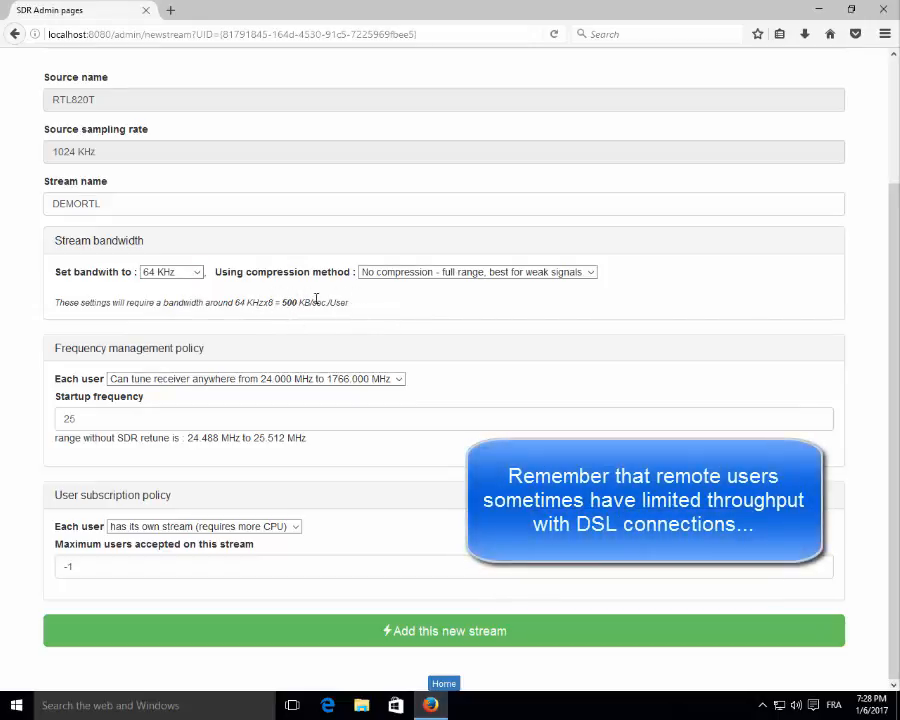
drag(284, 302, 346, 303)
click(197, 272)
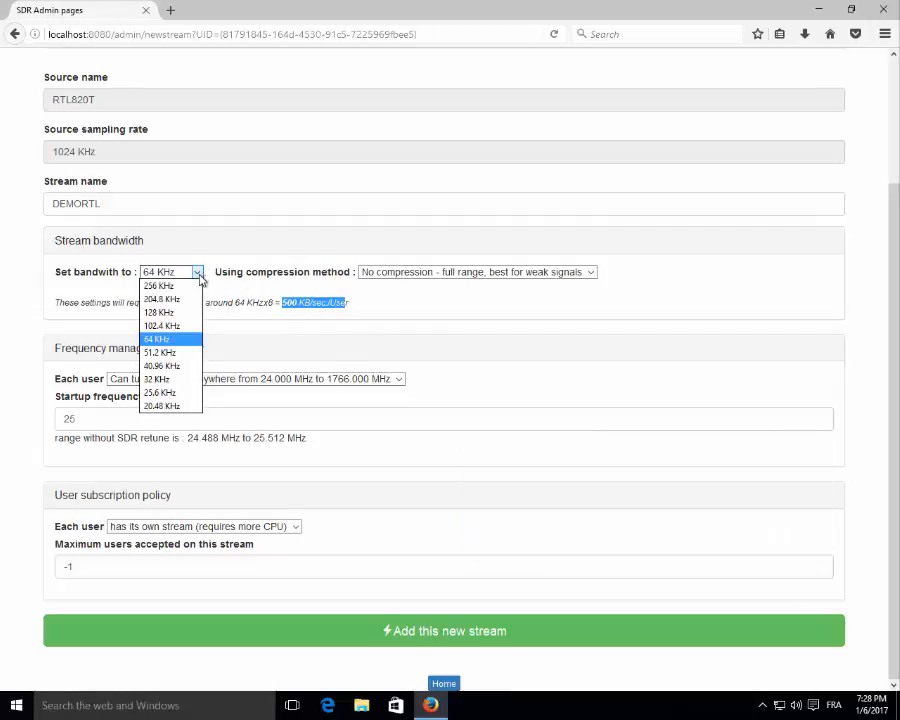
click(178, 312)
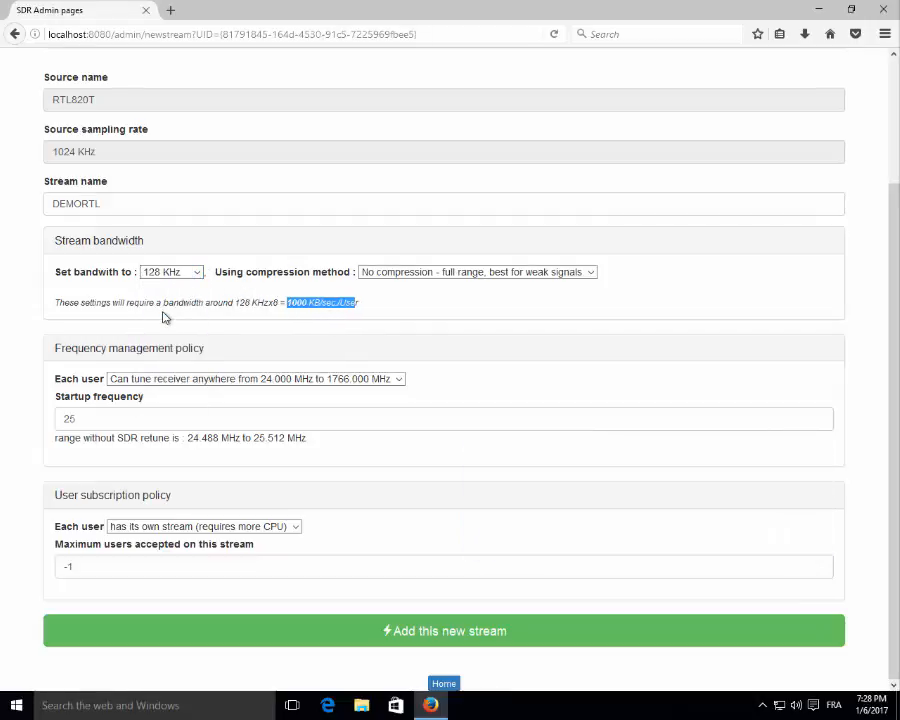
click(299, 304)
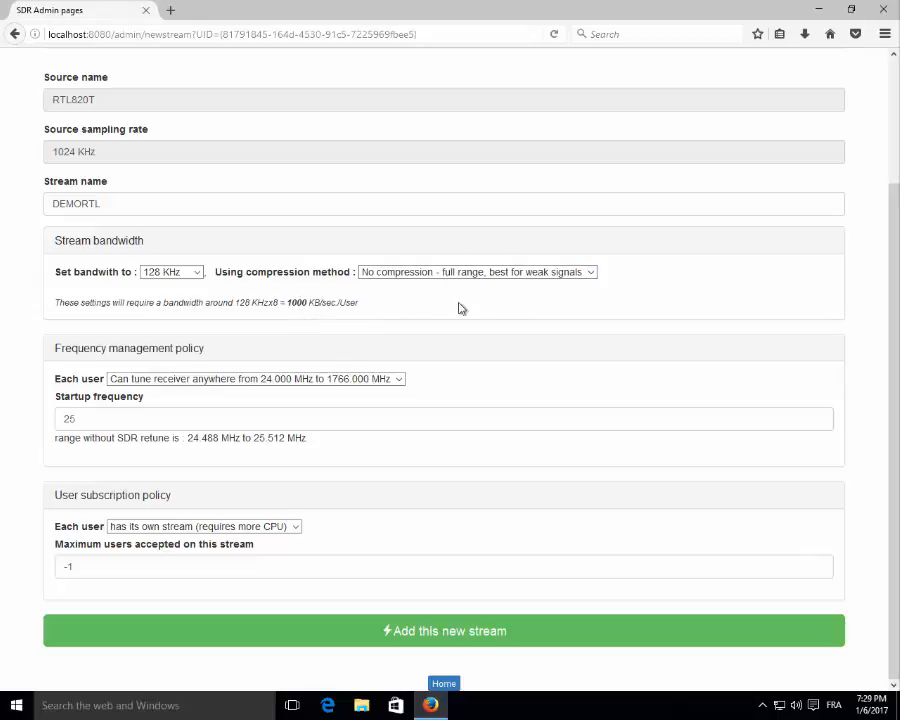
click(512, 272)
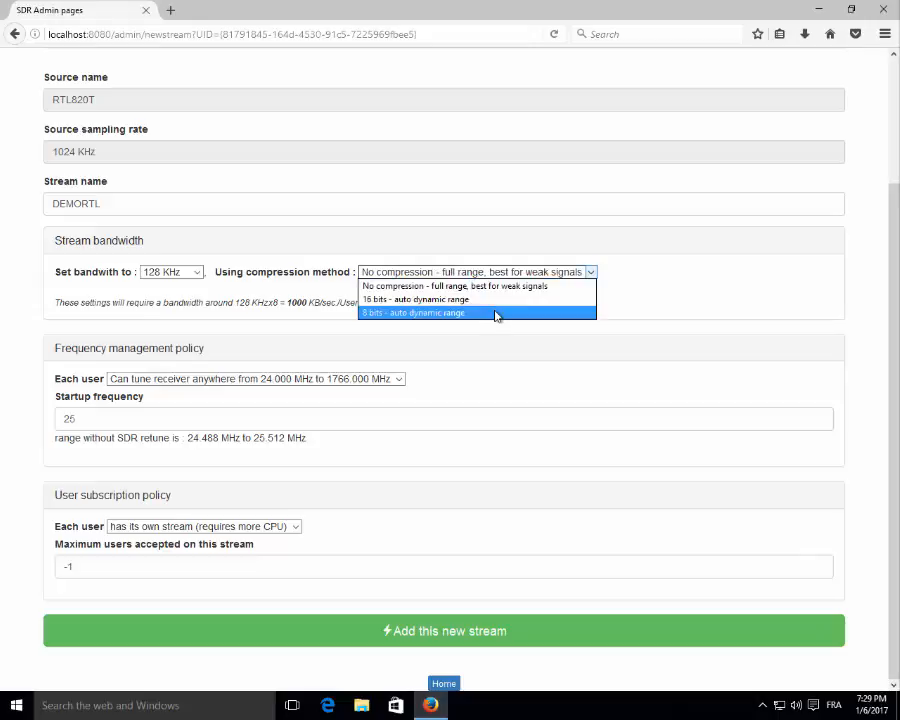
click(496, 313)
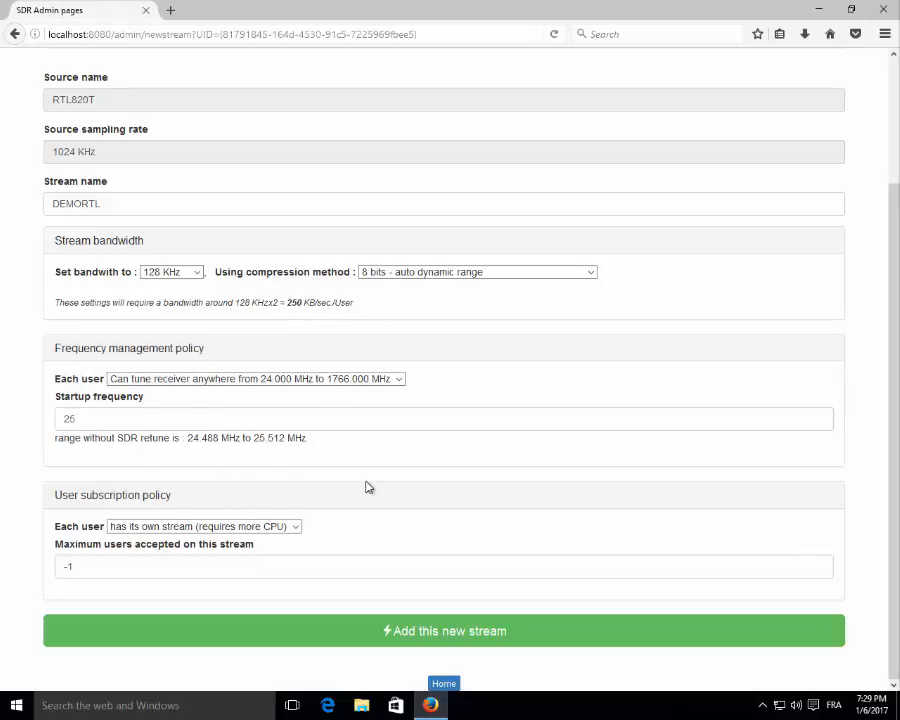
Add the DEMORTL stream to the server and launch the cSDRc client.
click(465, 632)
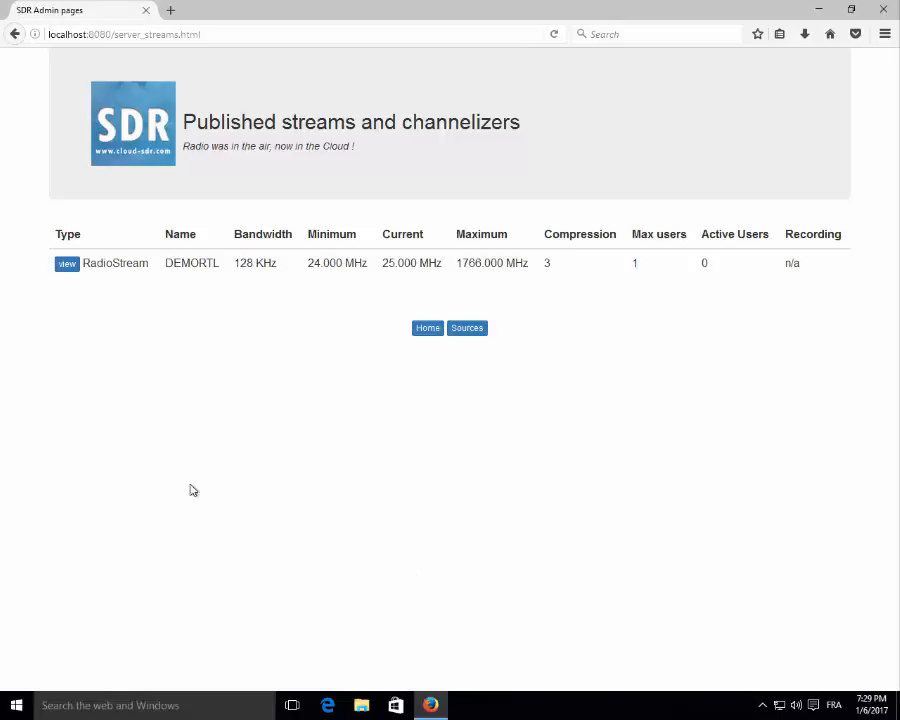
click(17, 704)
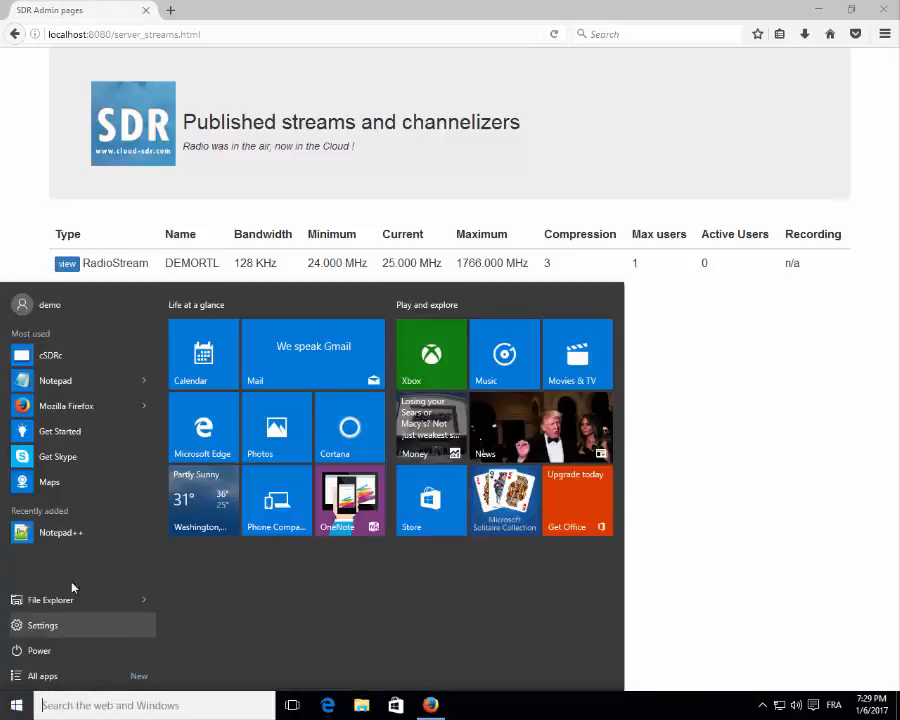
click(76, 357)
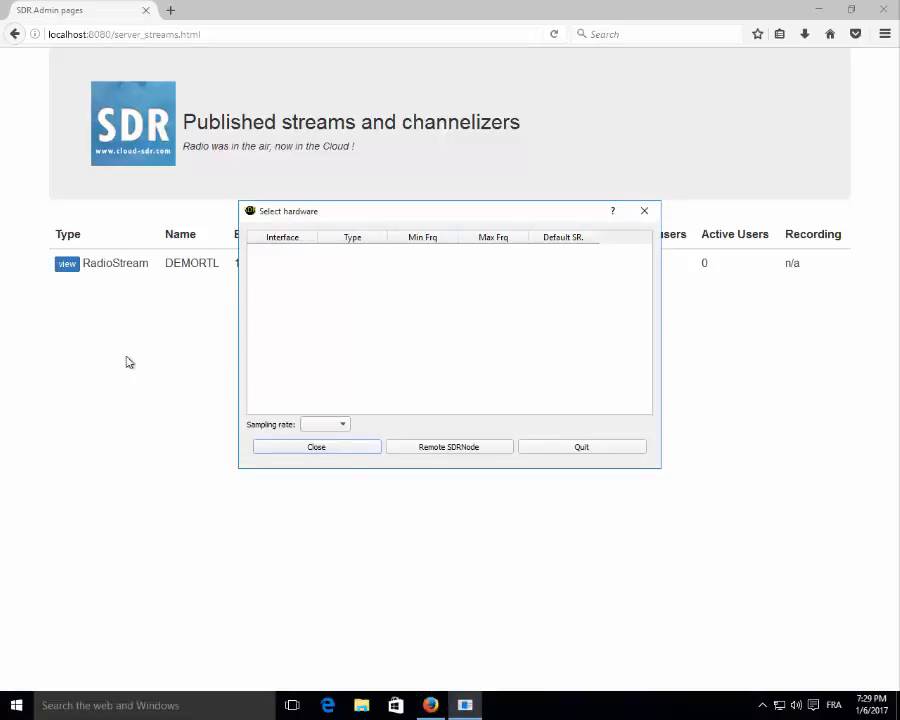
Add a remote SDRNode at 127.0.0.1 port 8080 and copy the server's public certificate.
click(456, 450)
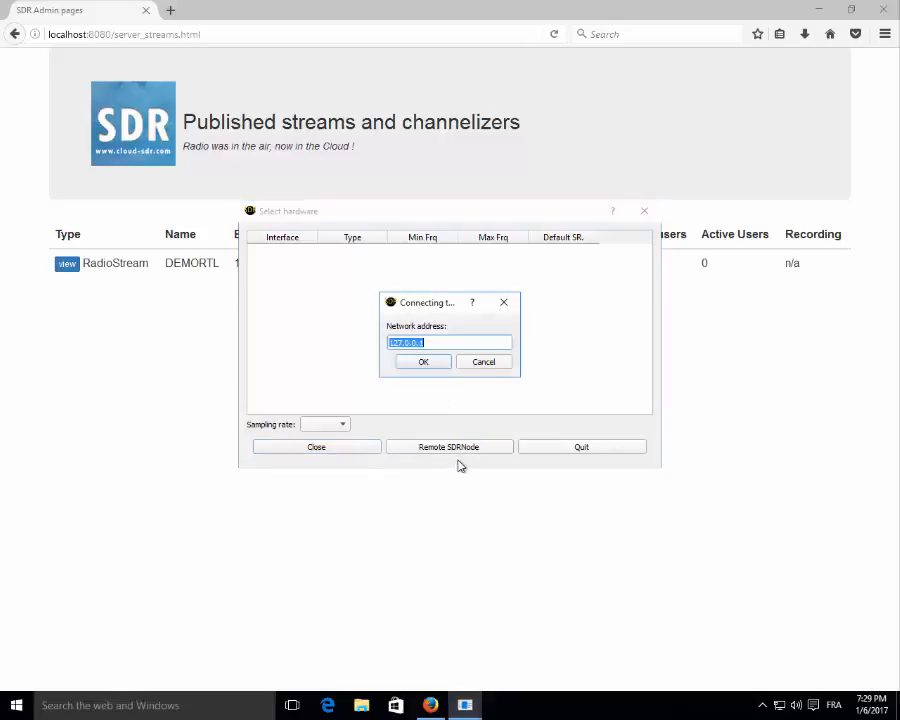
click(433, 364)
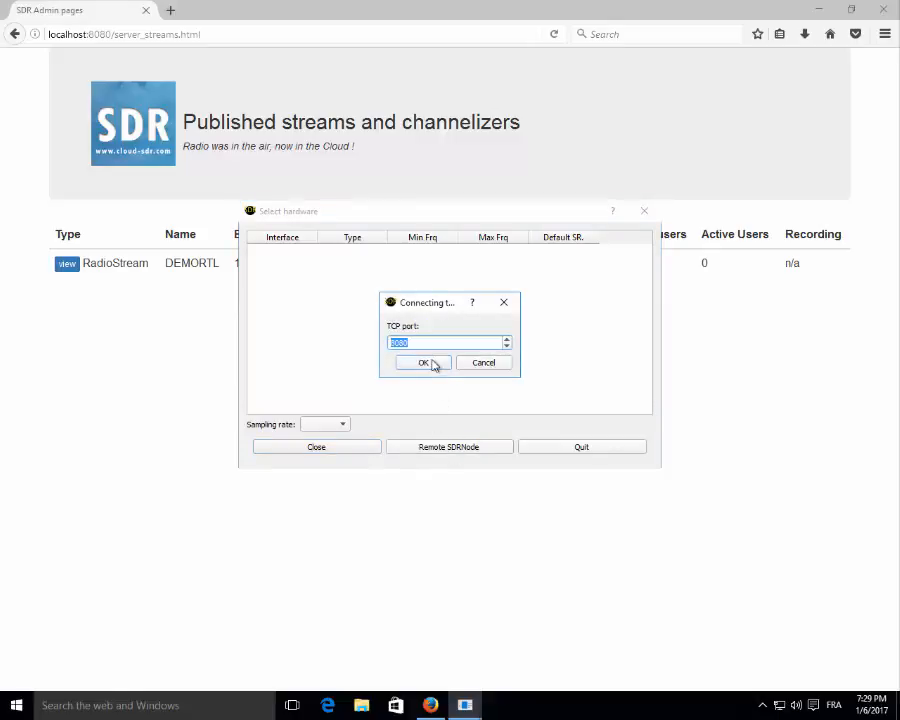
click(424, 363)
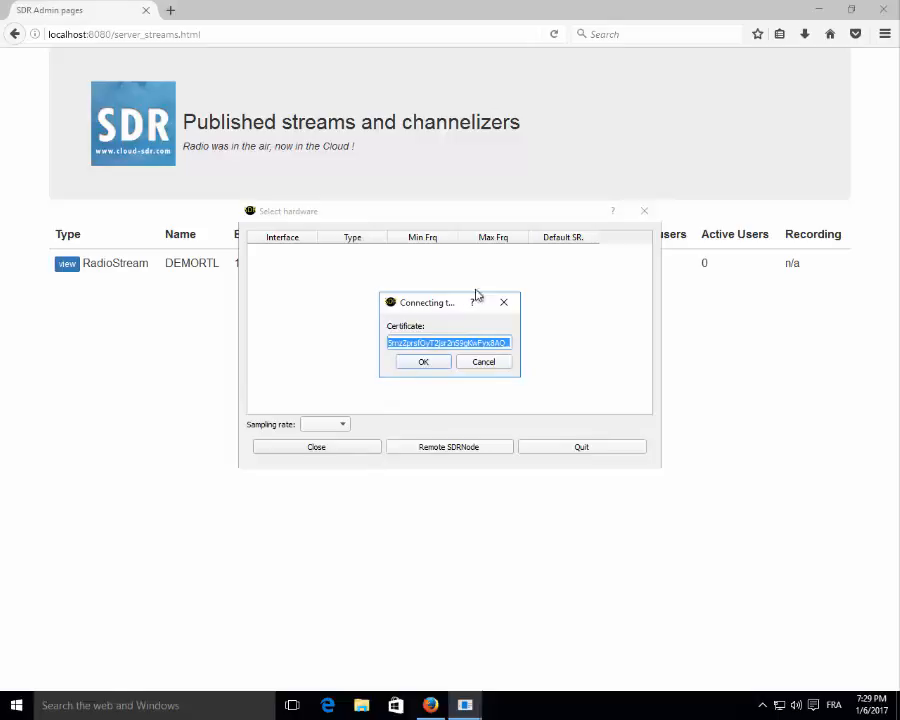
click(286, 447)
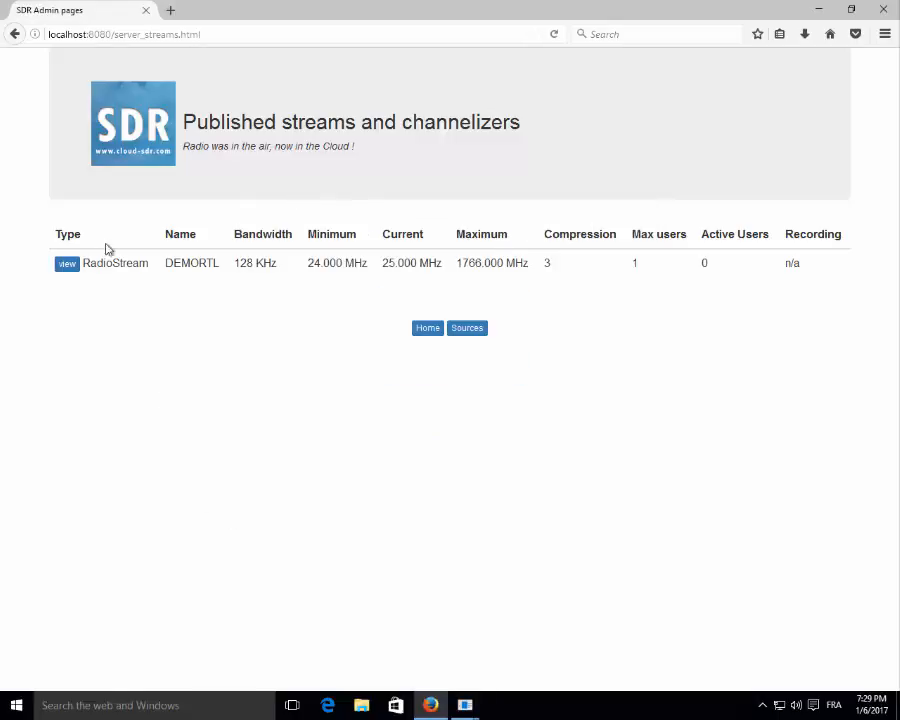
click(428, 329)
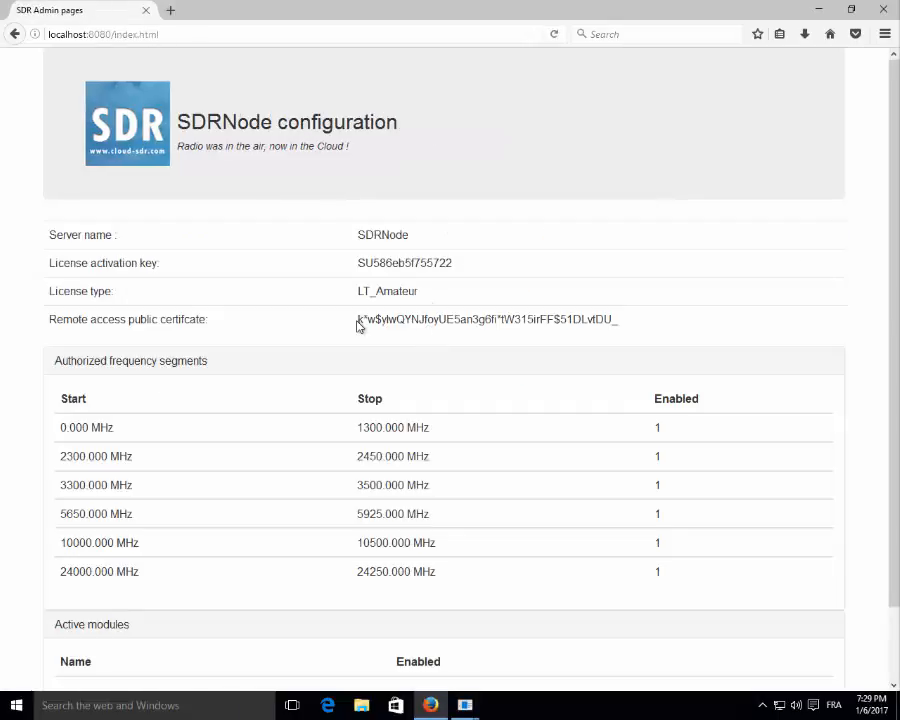
drag(359, 319, 647, 324)
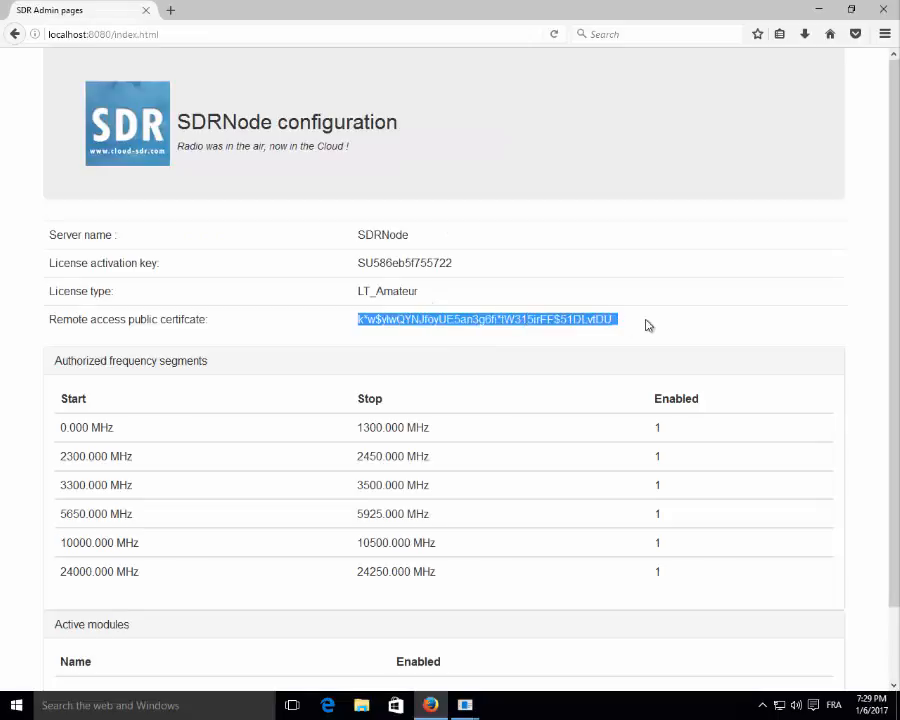
Paste the certificate, accept the pre-filled callsign and add the server to the remote list.
click(466, 705)
click(537, 637)
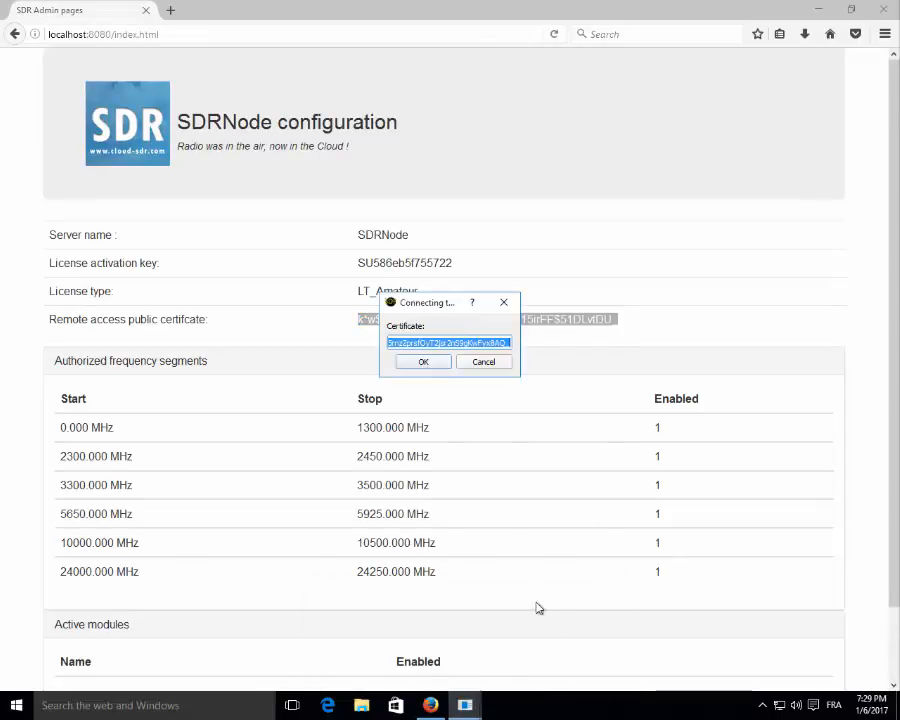
key(Delete)
text(k*w$vlwQYNJfoyUE5an3g6fi*tW315irFF$51DLvtDU)
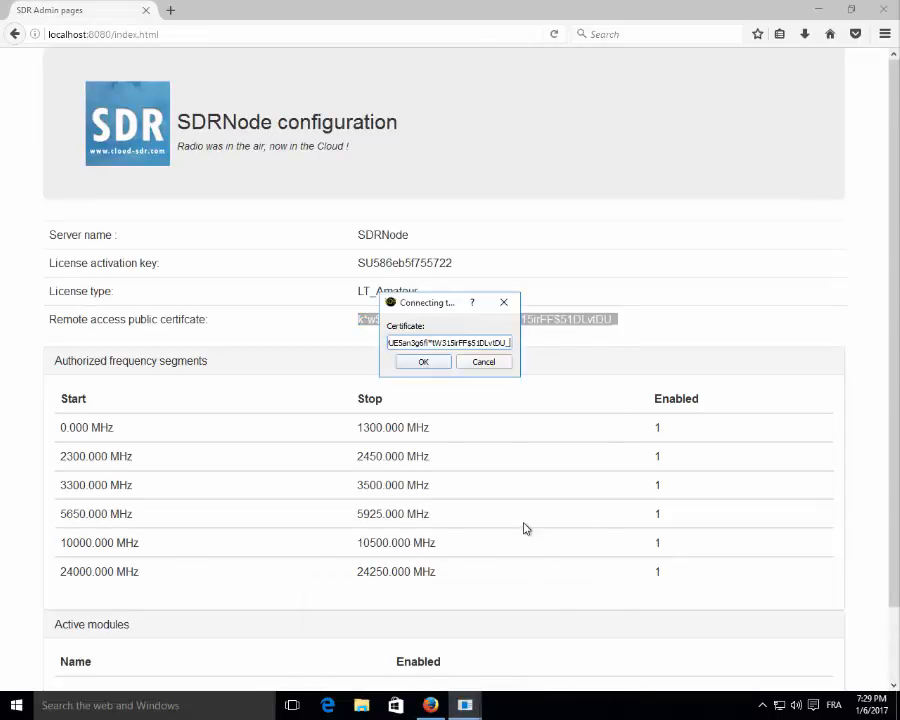
click(436, 366)
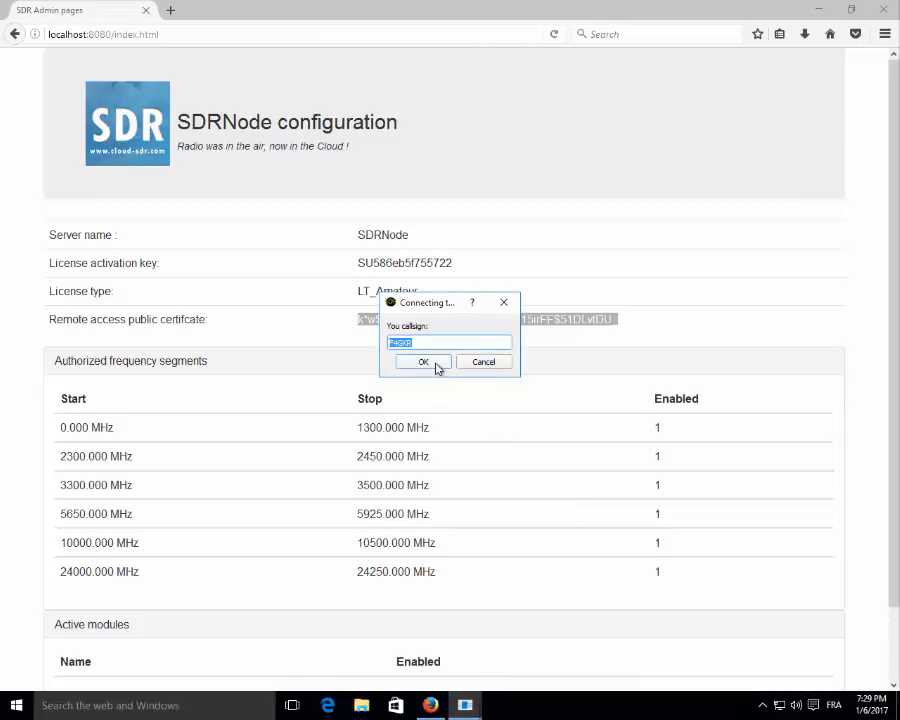
click(436, 366)
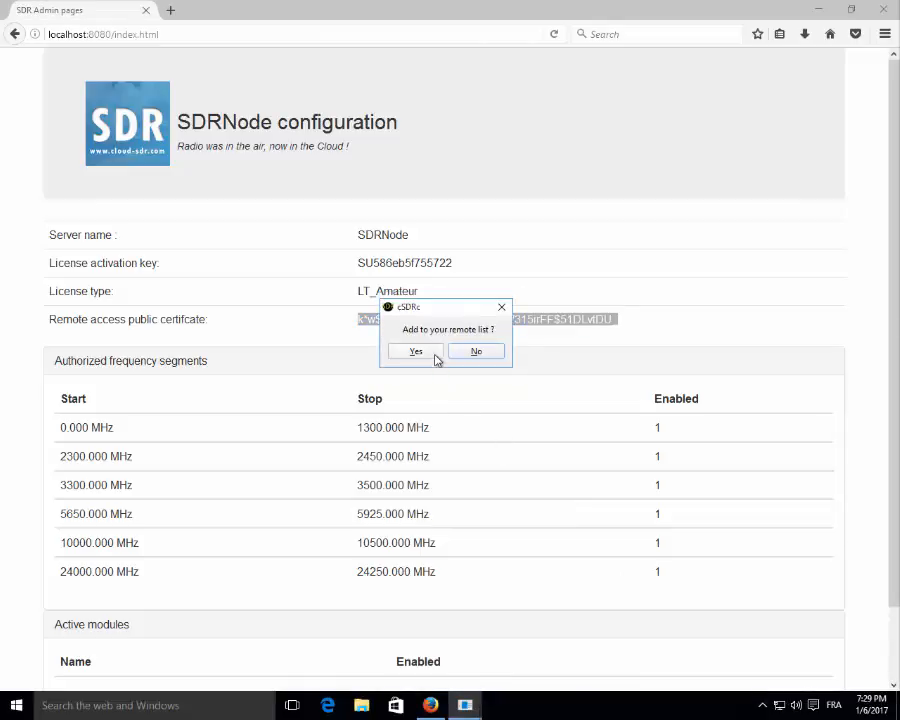
click(436, 352)
click(477, 706)
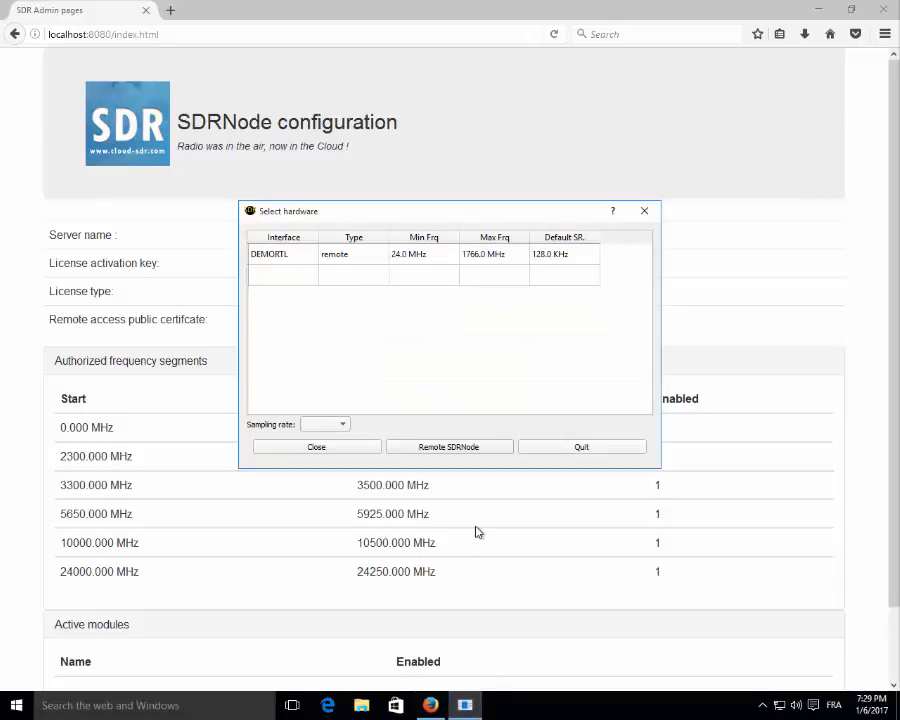
Use DEMORTL as the receiver source and tune it from 25 MHz to 95 MHz.
click(288, 258)
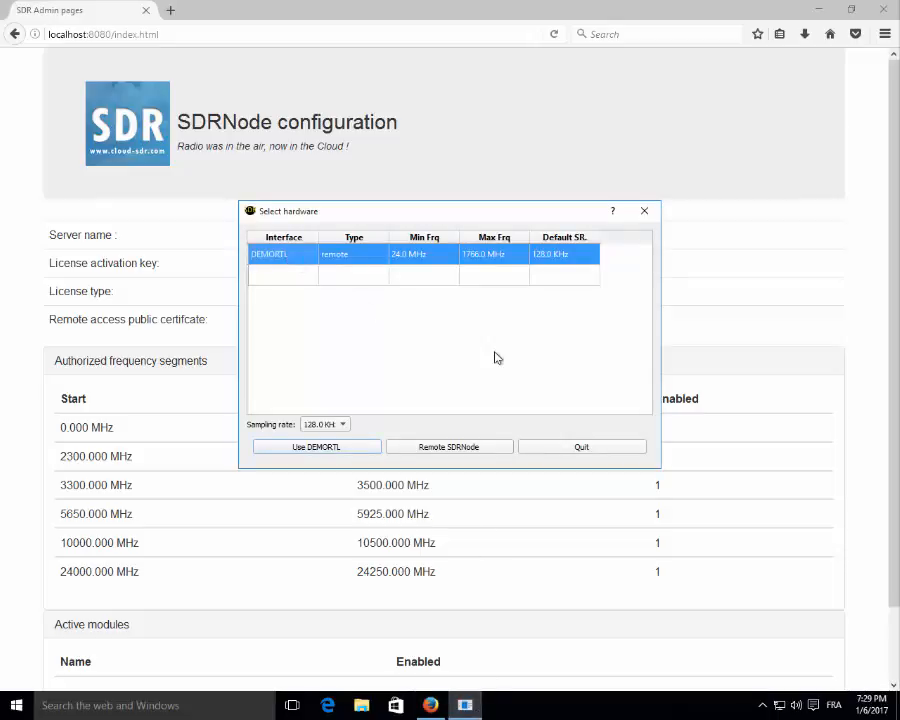
click(316, 449)
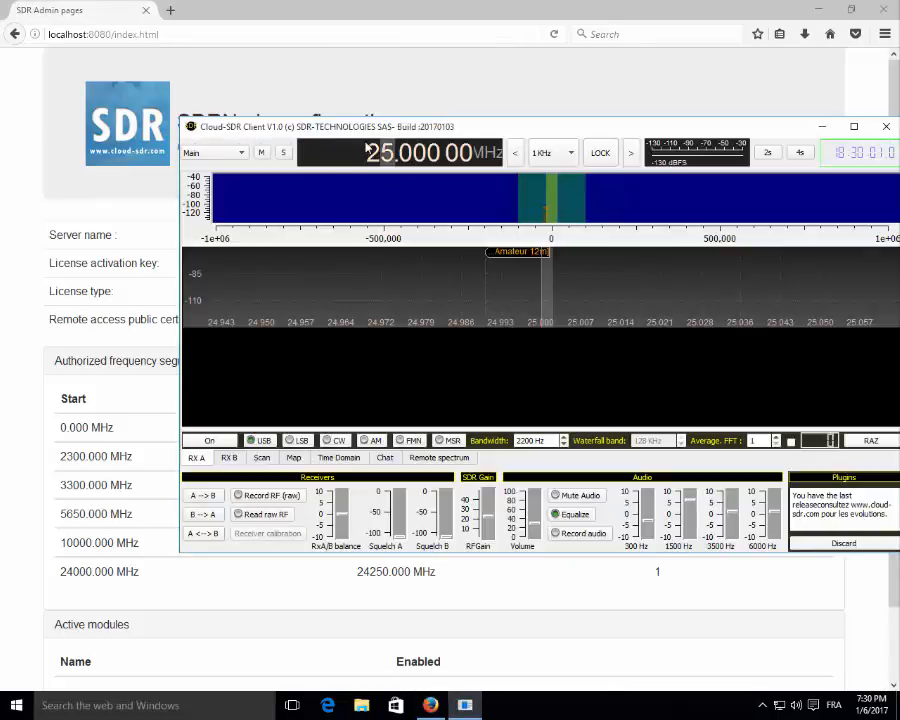
drag(454, 132, 390, 176)
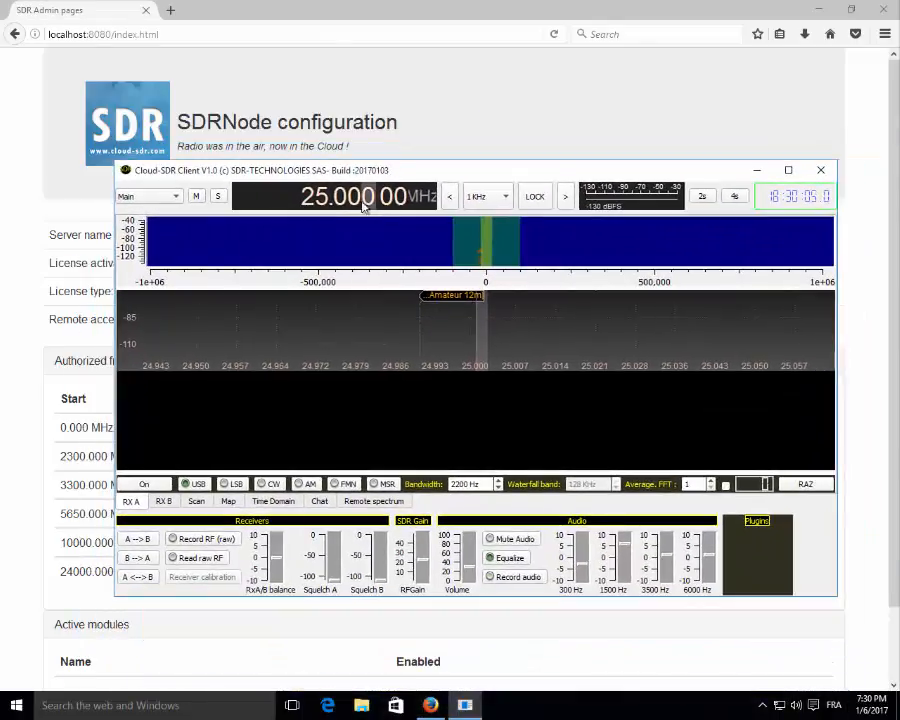
scroll(309, 200, up, 2)
scroll(309, 200, up, 1)
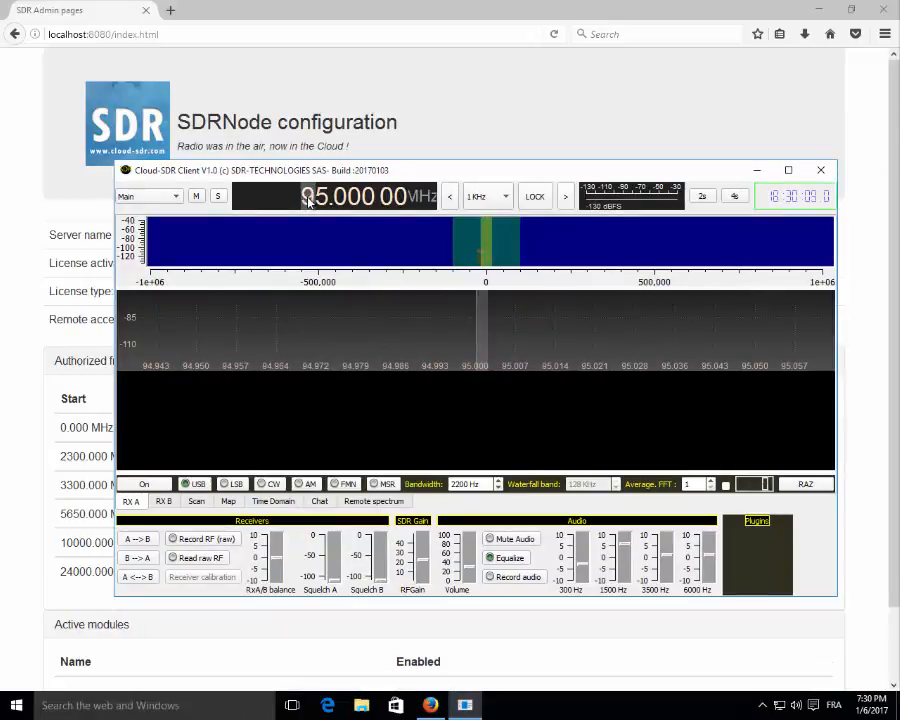
click(25, 115)
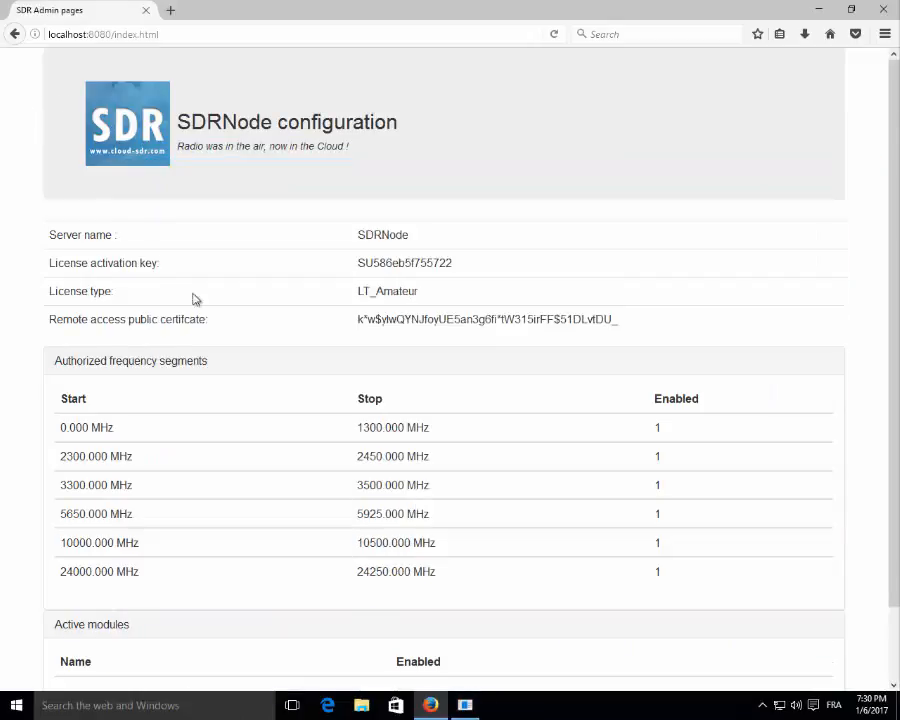
Confirm the RTL820T's current frequency is 95.000 MHz on the Sources page, then return to cSDRc.
scroll(300, 390, down, 2)
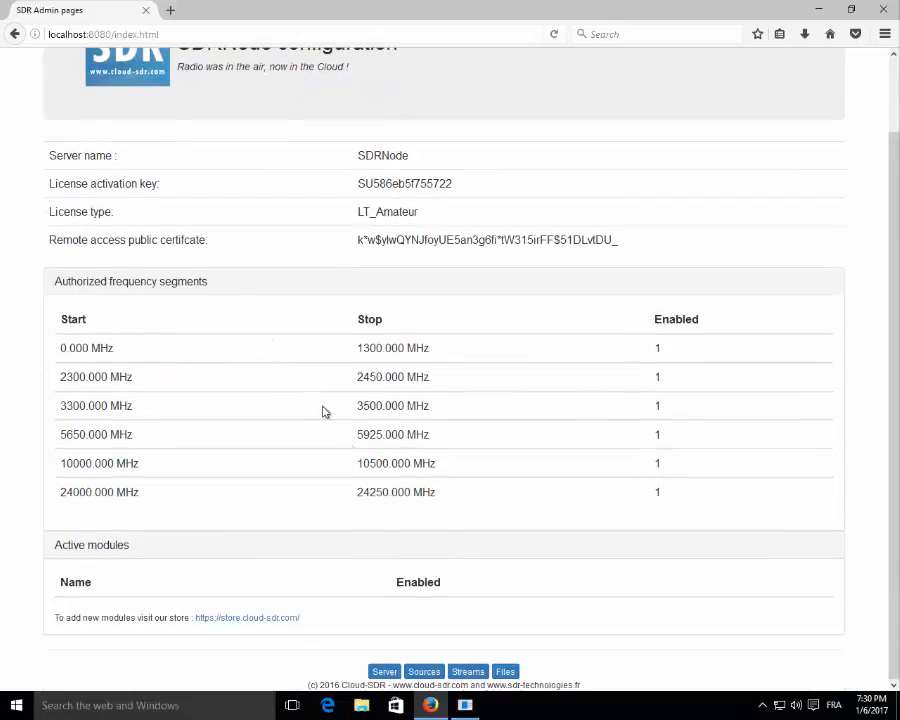
click(421, 673)
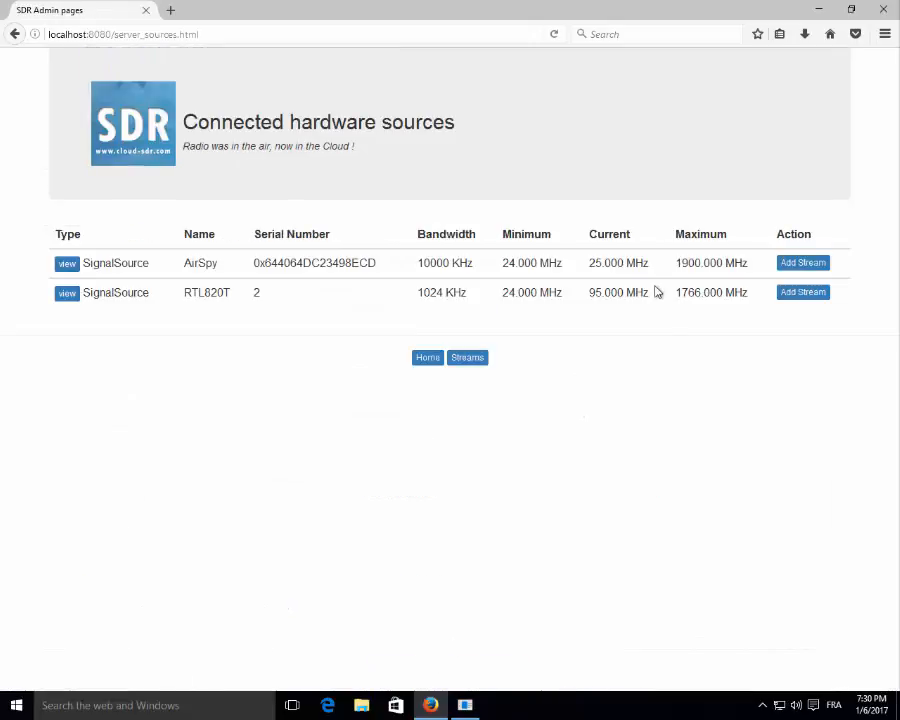
drag(646, 292, 580, 292)
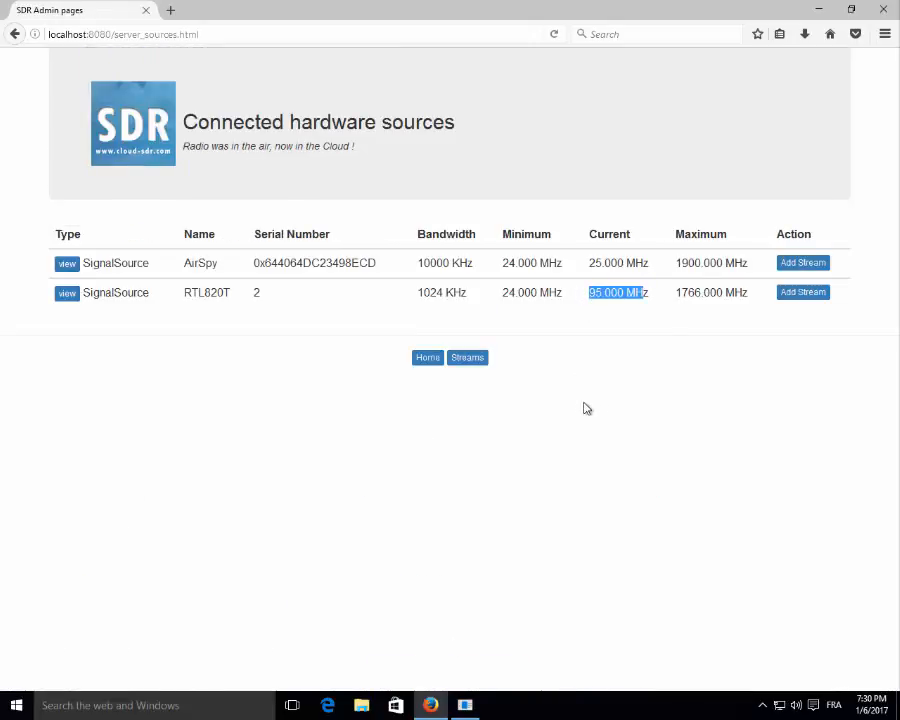
click(466, 705)
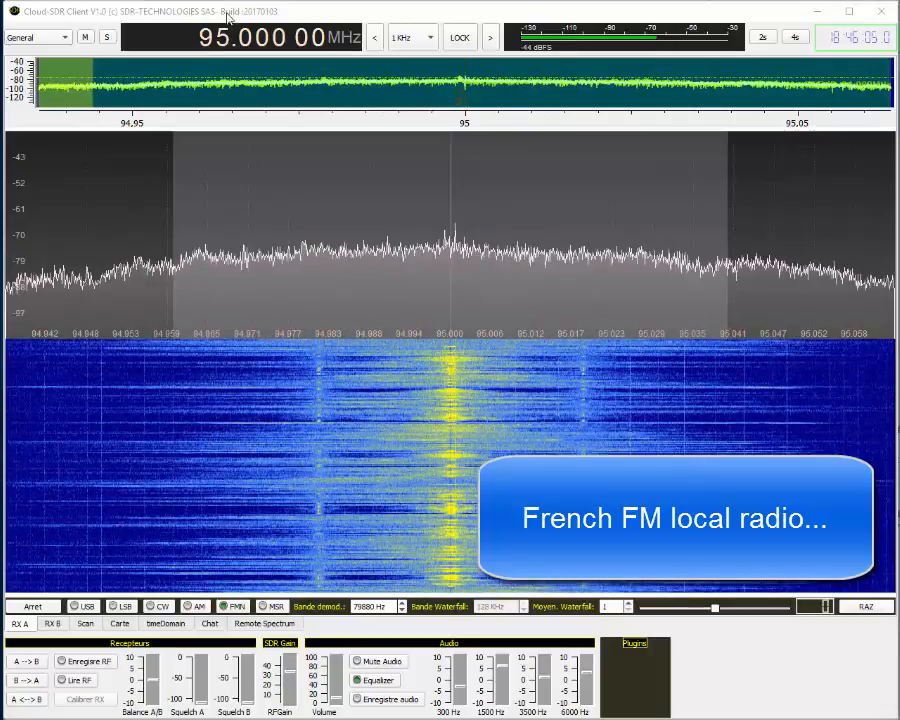
Raise the tuning from 95 MHz to 105.000 MHz.
scroll(203, 45, up, 2)
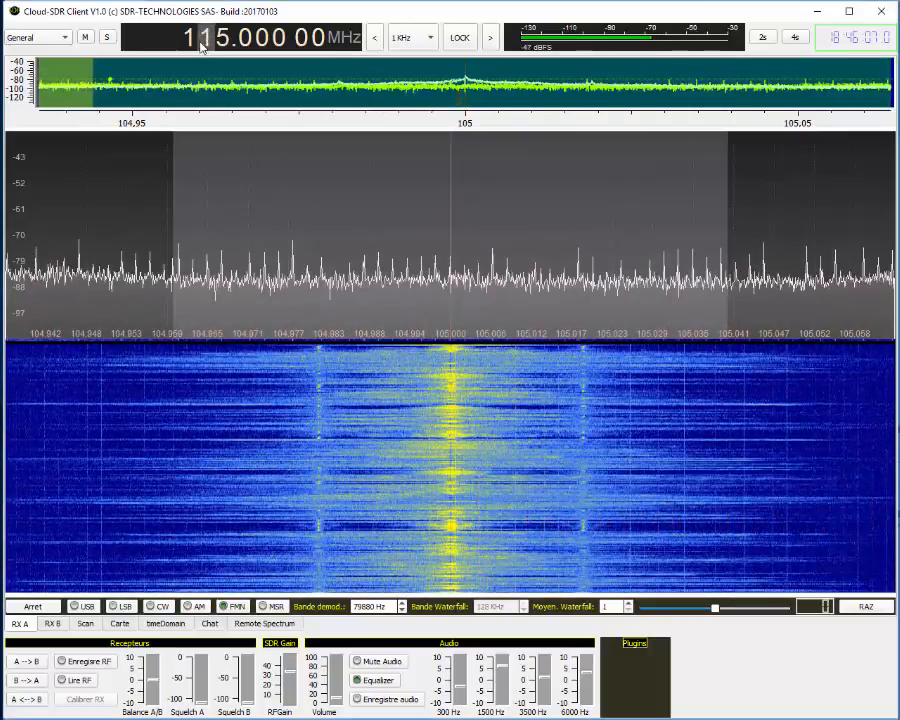